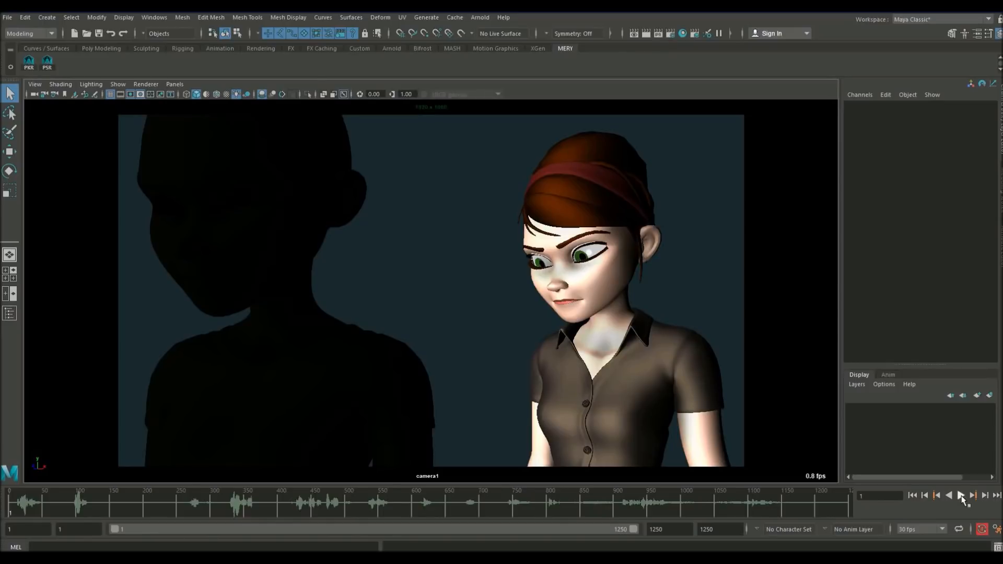
- Play the shot and scrub the timeline between frames 1 and 463 to examine the character's acting
{"action": "left_click", "coordinate": [961, 496]}
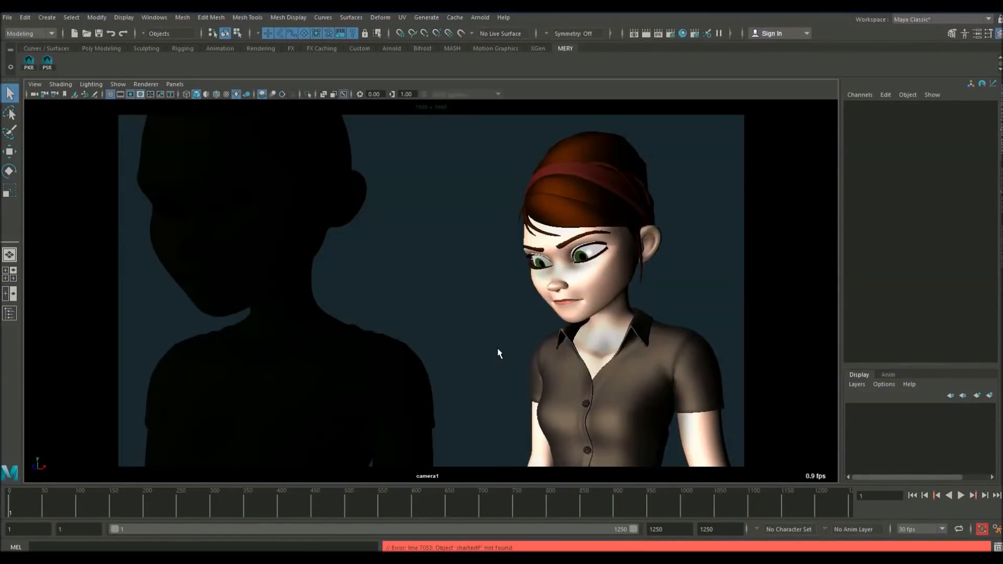
{"action": "left_click_drag", "start_coordinate": [125, 503], "coordinate": [146, 506]}
{"action": "key", "text": "alt+v"}
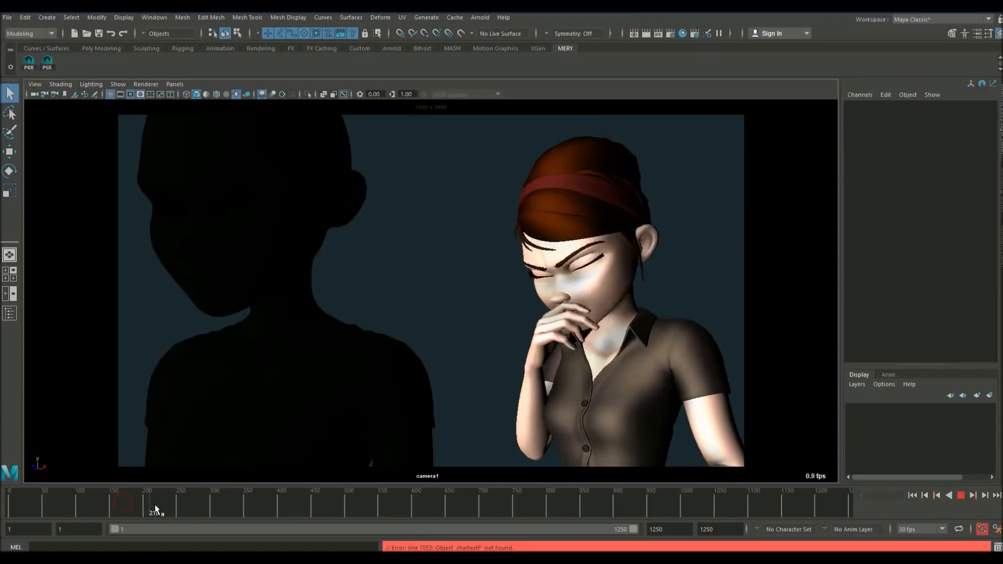
{"action": "mouse_move", "coordinate": [76, 514]}
{"action": "left_mouse_down"}
{"action": "mouse_move", "coordinate": [164, 510]}
{"action": "mouse_move", "coordinate": [299, 525]}
{"action": "mouse_move", "coordinate": [629, 525]}
{"action": "mouse_move", "coordinate": [666, 515]}
{"action": "mouse_move", "coordinate": [262, 495]}
{"action": "mouse_move", "coordinate": [201, 499]}
{"action": "mouse_move", "coordinate": [335, 511]}
{"action": "mouse_move", "coordinate": [816, 515]}
{"action": "mouse_move", "coordinate": [320, 491]}
{"action": "left_mouse_up"}
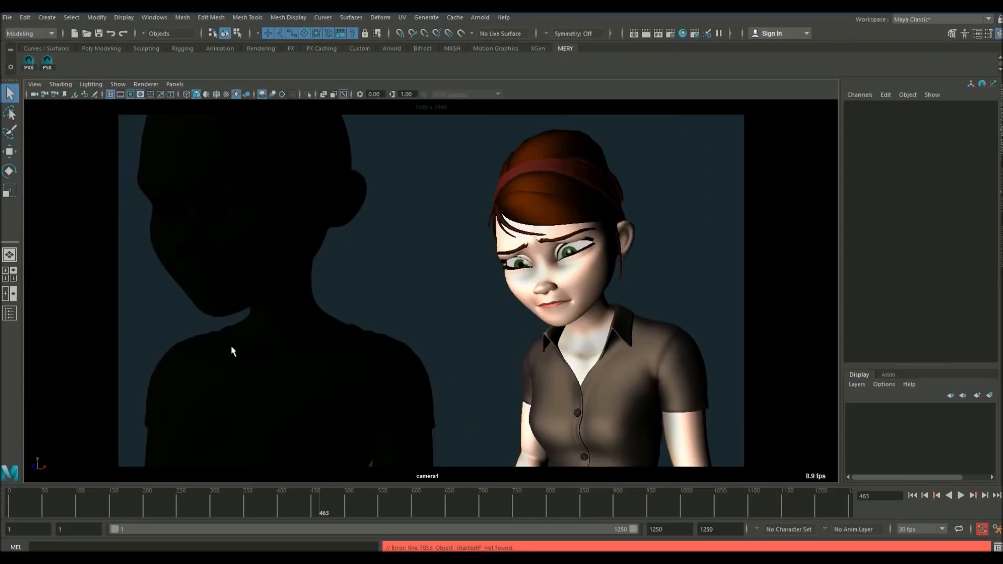
{"action": "mouse_move", "coordinate": [263, 503]}
{"action": "left_mouse_down"}
{"action": "mouse_move", "coordinate": [169, 503]}
{"action": "mouse_move", "coordinate": [217, 506]}
{"action": "left_mouse_up"}
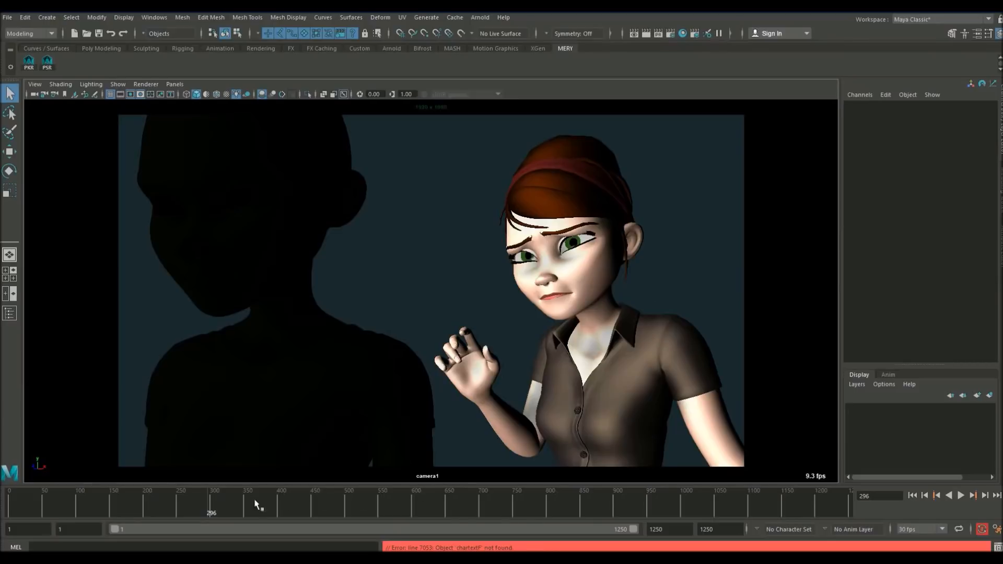
{"action": "left_click_drag", "start_coordinate": [241, 505], "coordinate": [23, 459]}
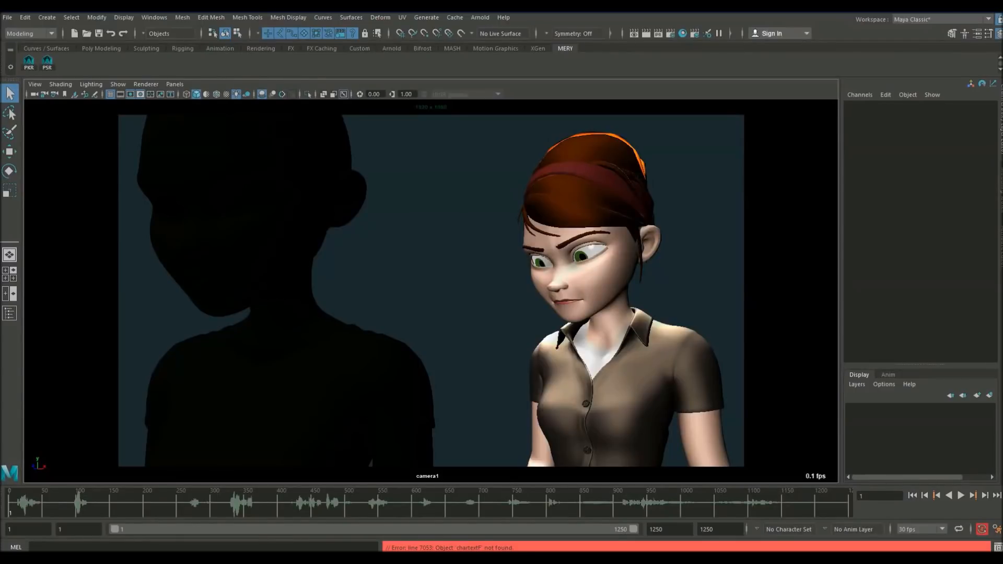
- Play the animation through with audio, stop near the end, and turn off the timeline sound
{"action": "left_click", "coordinate": [961, 496]}
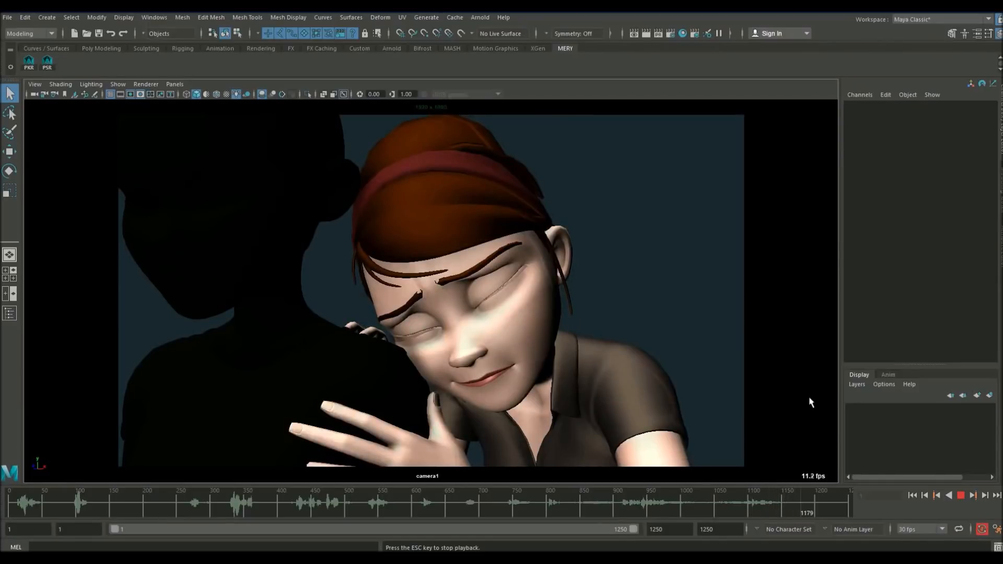
{"action": "left_click", "coordinate": [961, 495]}
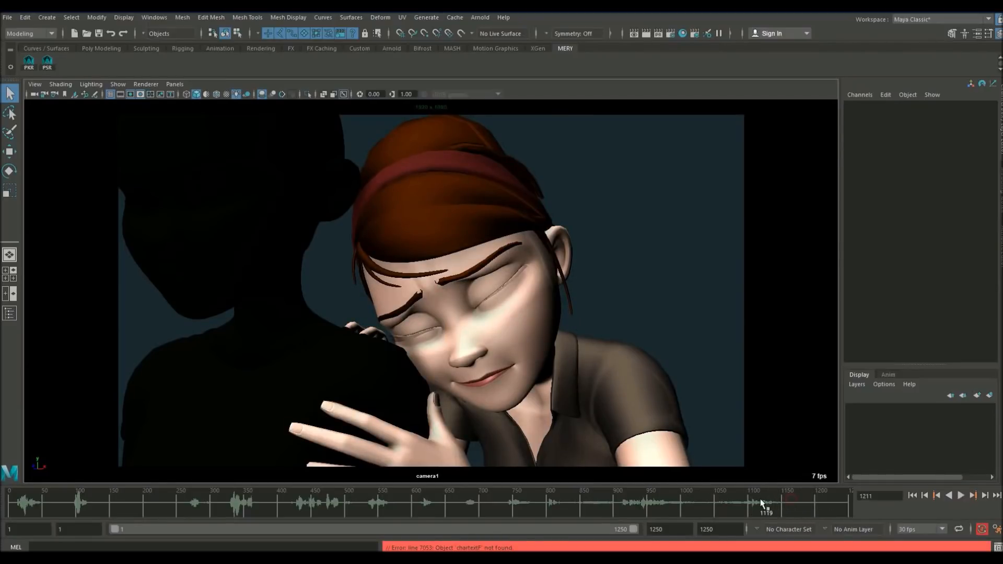
{"action": "right_click", "coordinate": [786, 499]}
{"action": "mouse_move", "coordinate": [787, 485]}
{"action": "left_click", "coordinate": [891, 489]}
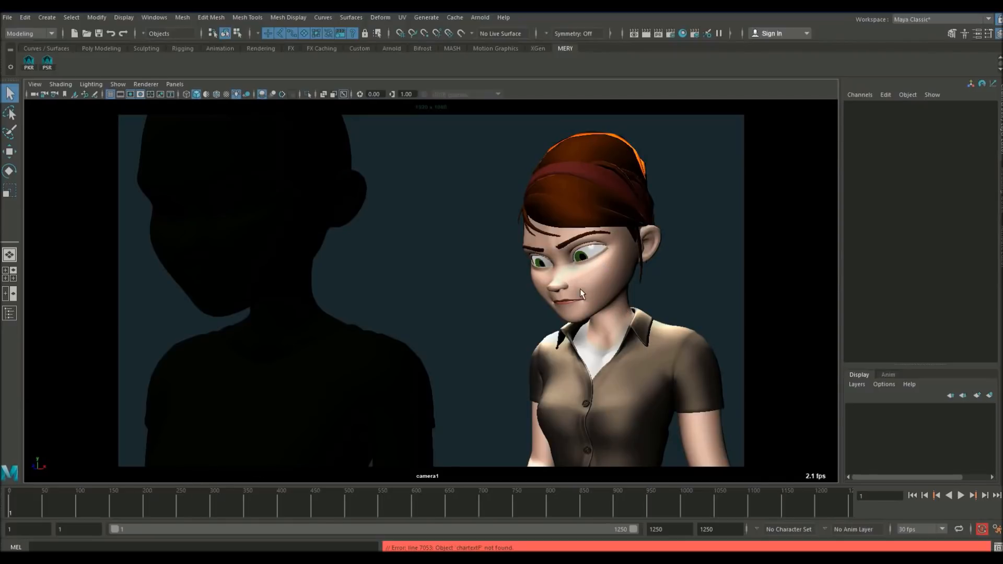
- Scrub silently through the first half of the shot to examine the character's poses and expressions
{"action": "left_click_drag", "start_coordinate": [104, 506], "coordinate": [162, 508]}
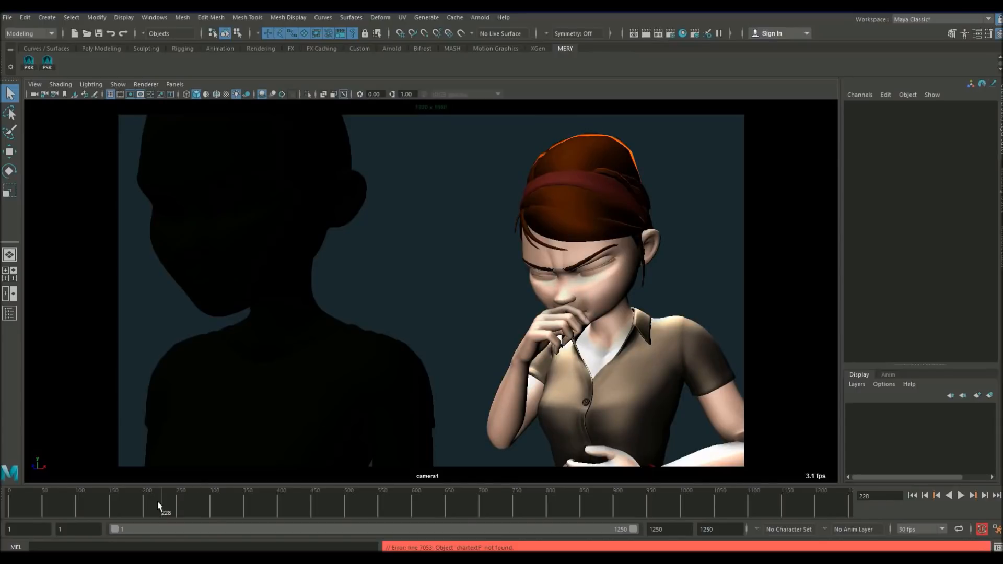
{"action": "left_click_drag", "start_coordinate": [172, 501], "coordinate": [238, 502]}
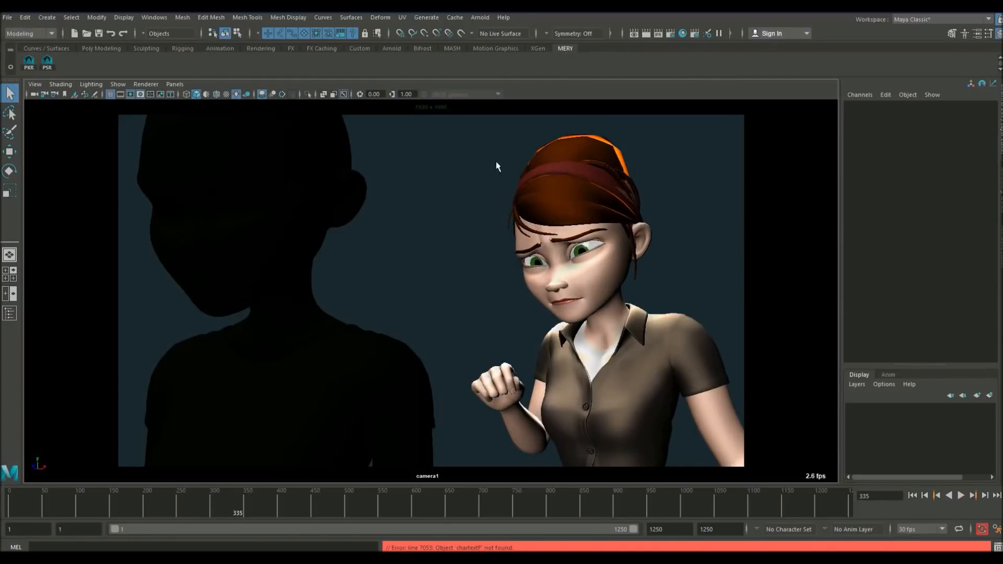
{"action": "left_click_drag", "start_coordinate": [272, 498], "coordinate": [421, 493]}
{"action": "left_click_drag", "start_coordinate": [429, 503], "coordinate": [407, 515]}
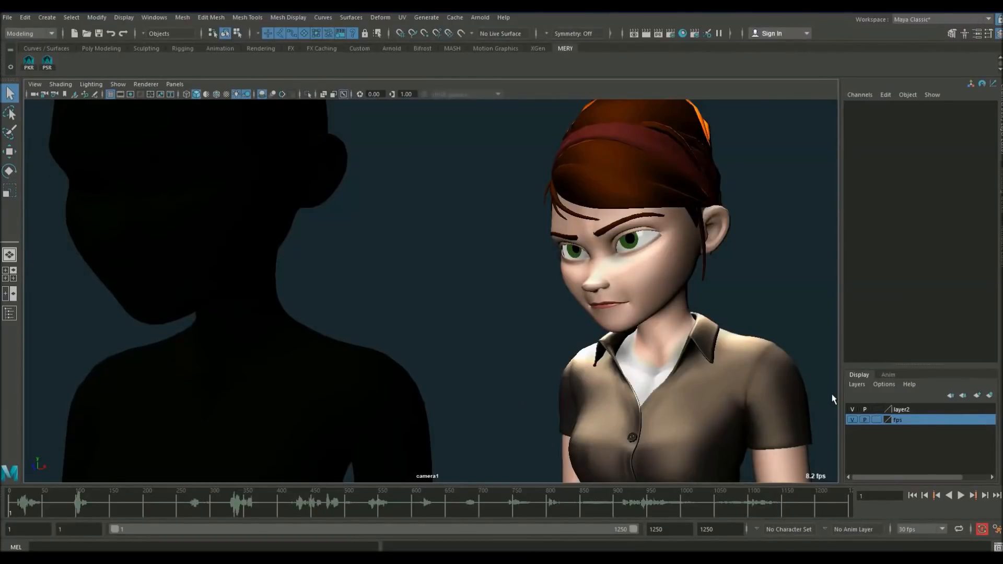
- Hide the fps display layer to remove the hair and clothes, and play the animation through
{"action": "left_click", "coordinate": [853, 420]}
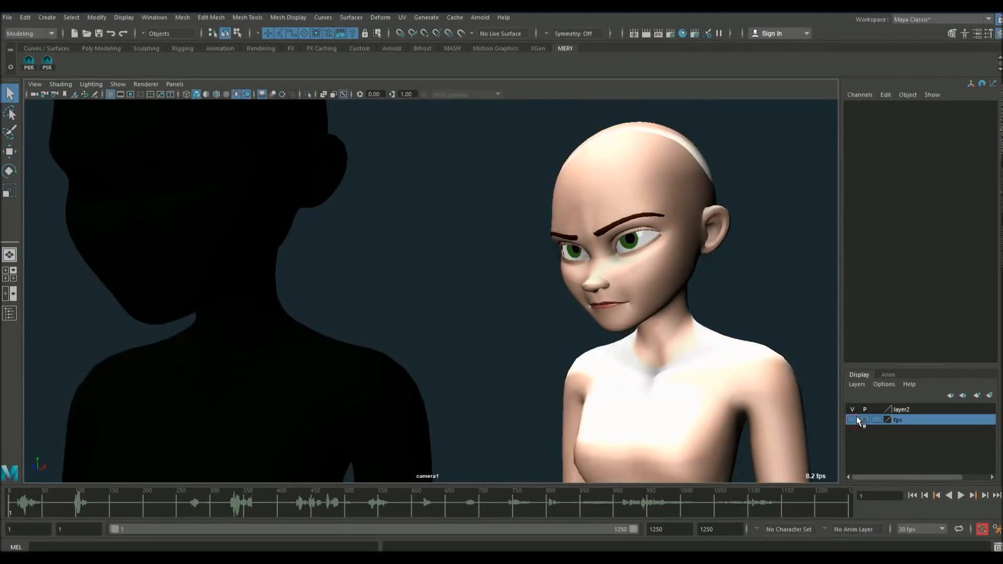
{"action": "left_click", "coordinate": [961, 496]}
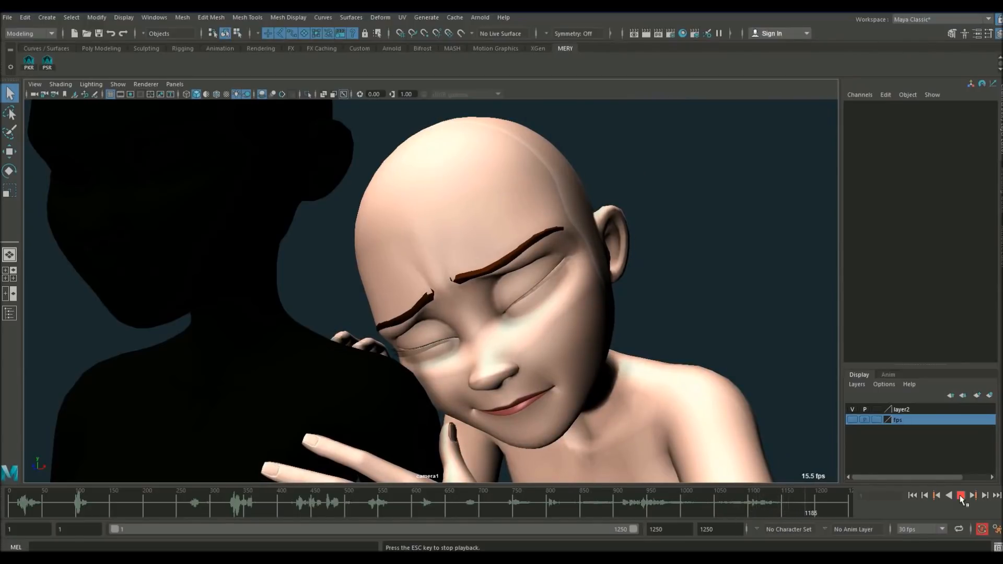
{"action": "left_click", "coordinate": [961, 496]}
- Turn off the superfin sound on the timeline
{"action": "right_click", "coordinate": [744, 493]}
{"action": "mouse_move", "coordinate": [789, 487]}
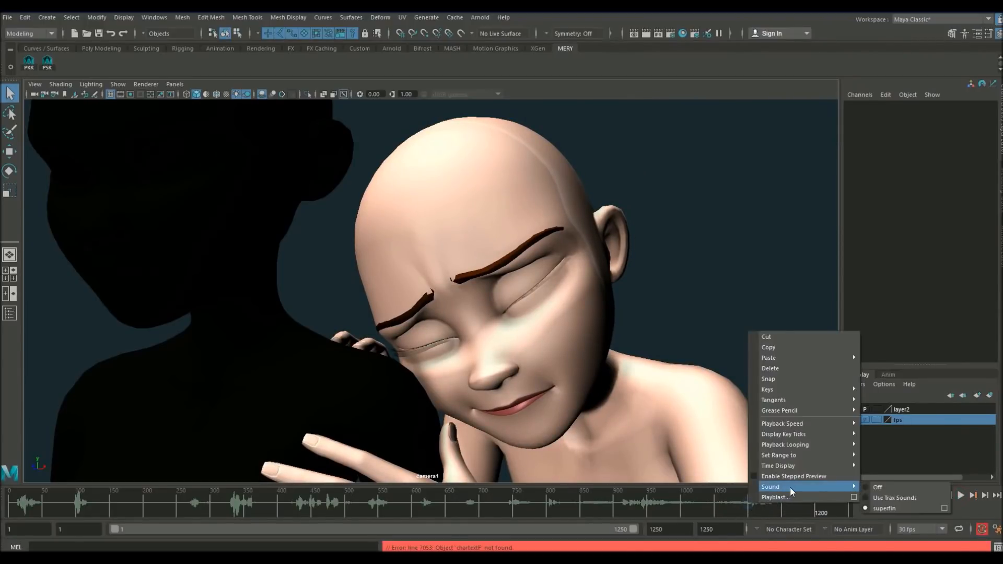
{"action": "left_click", "coordinate": [894, 493]}
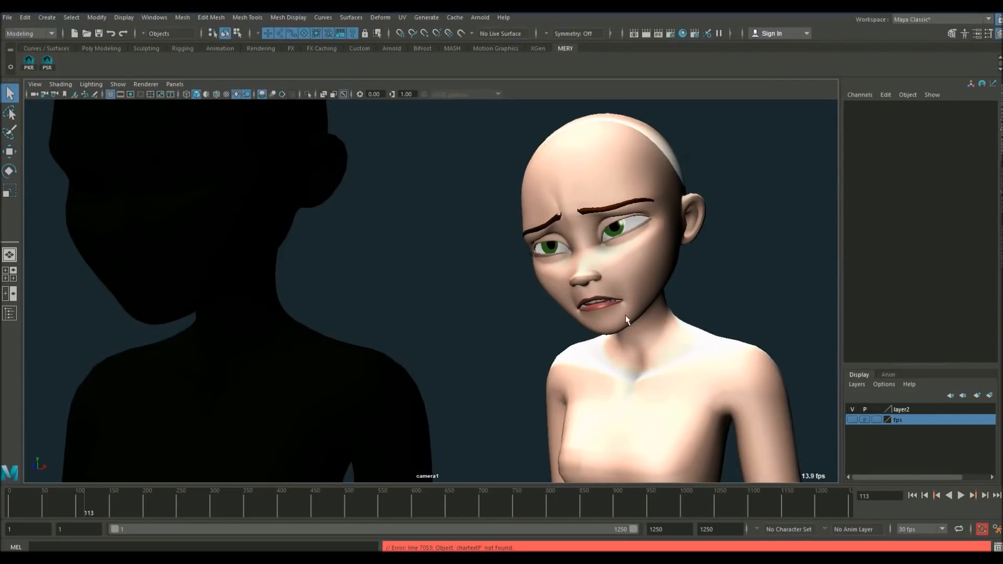
- Scrub back and forth between the shot's start and about frame 520 to examine the eyelids, brows and mouth
{"action": "key", "text": "alt+v"}
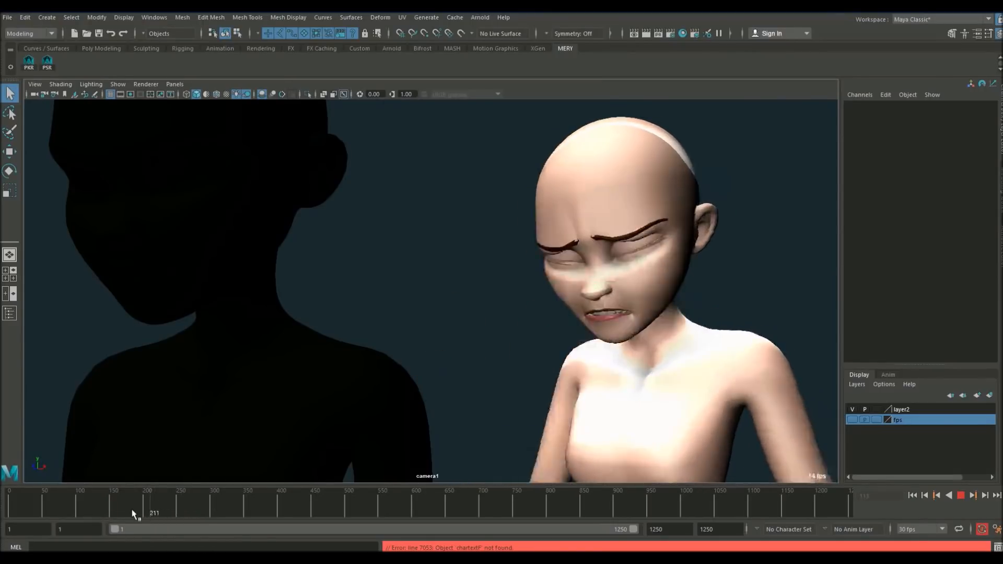
{"action": "left_click_drag", "start_coordinate": [101, 514], "coordinate": [318, 515]}
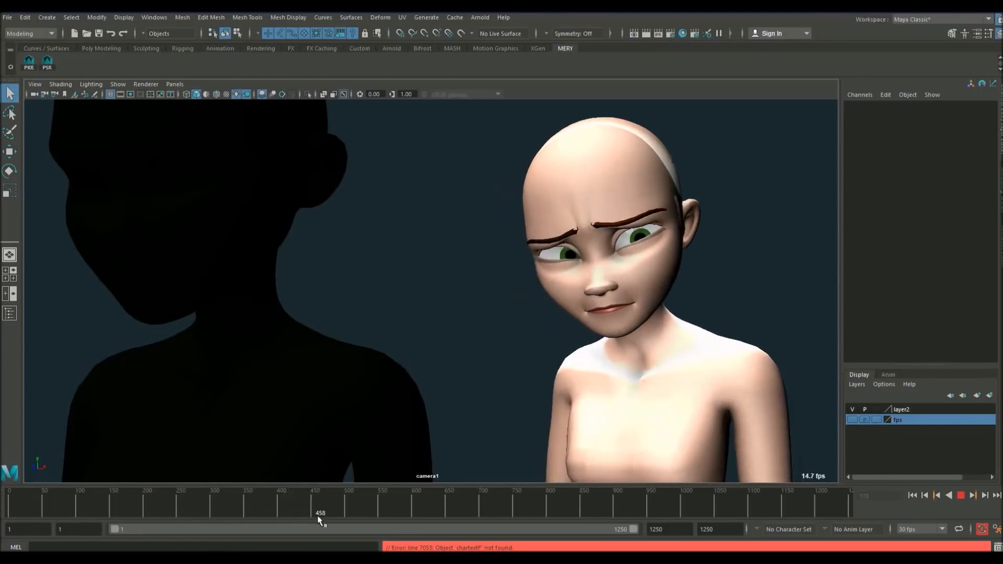
{"action": "key", "text": "alt+v"}
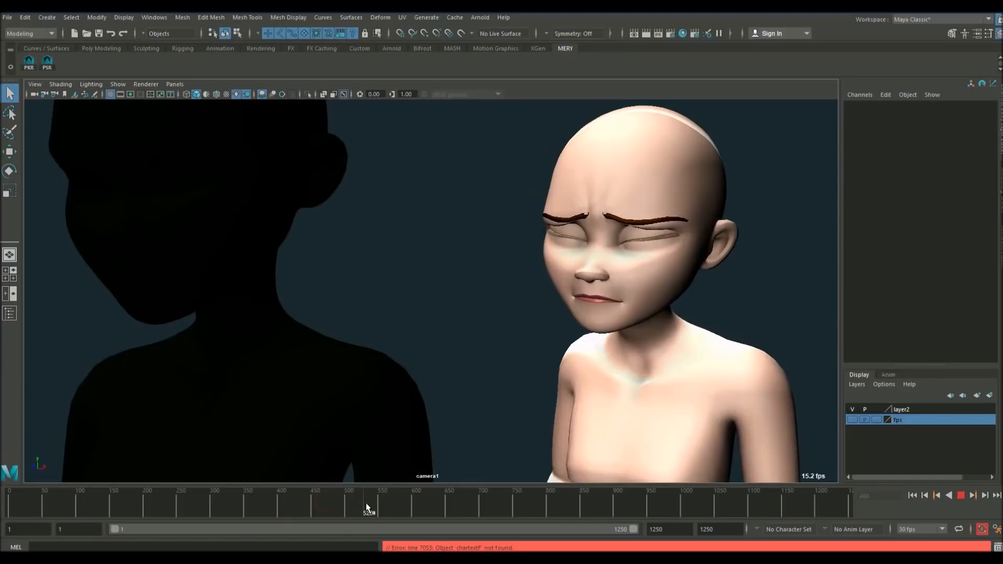
{"action": "mouse_move", "coordinate": [343, 502]}
{"action": "left_mouse_down"}
{"action": "mouse_move", "coordinate": [415, 513]}
{"action": "mouse_move", "coordinate": [524, 497]}
{"action": "mouse_move", "coordinate": [724, 509]}
{"action": "mouse_move", "coordinate": [11, 504]}
{"action": "mouse_move", "coordinate": [149, 505]}
{"action": "mouse_move", "coordinate": [106, 510]}
{"action": "left_mouse_up"}
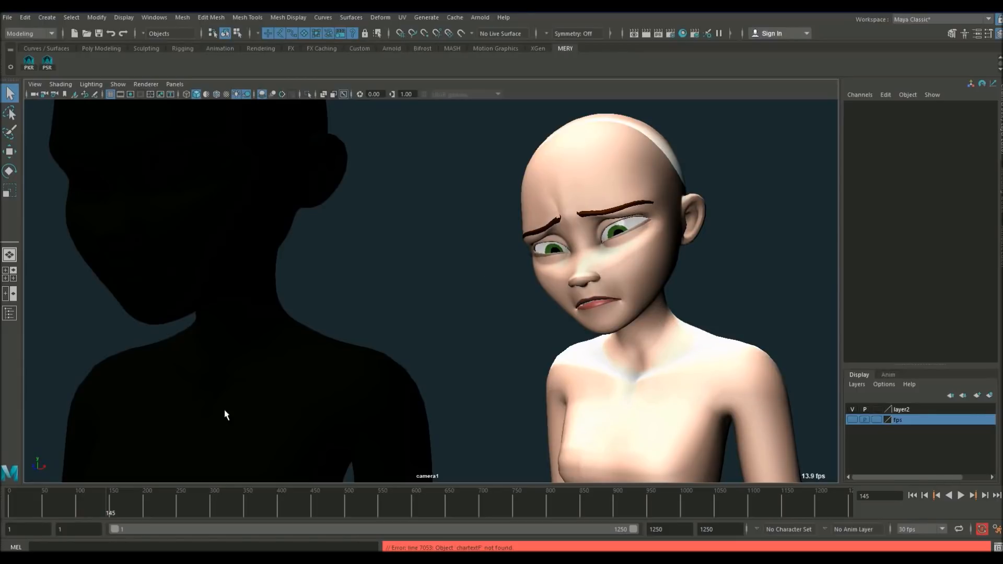
{"action": "left_click_drag", "start_coordinate": [116, 505], "coordinate": [4, 523]}
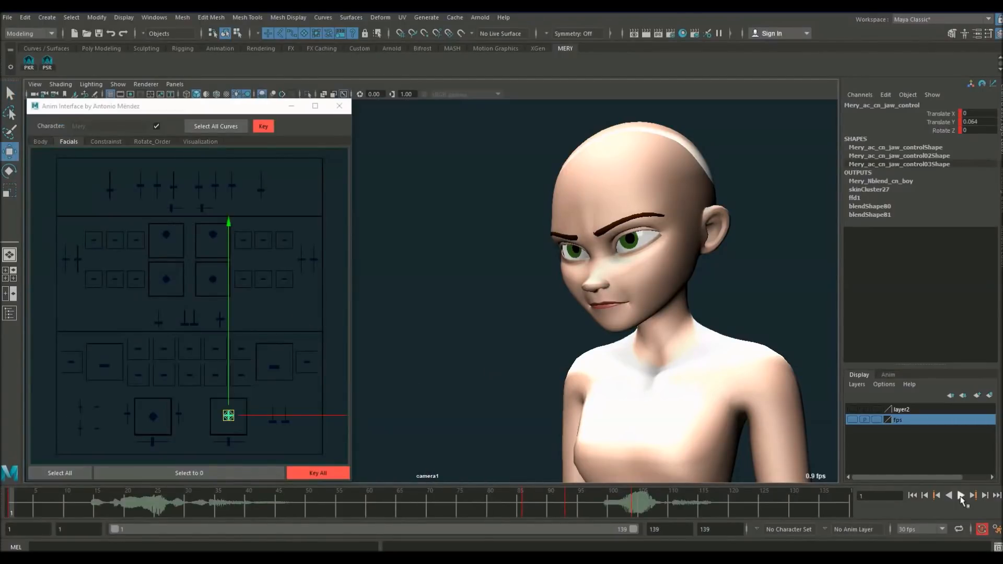
- Play the opening of the 139-frame range with audio, stop, and return to frame 1
{"action": "left_click", "coordinate": [960, 497]}
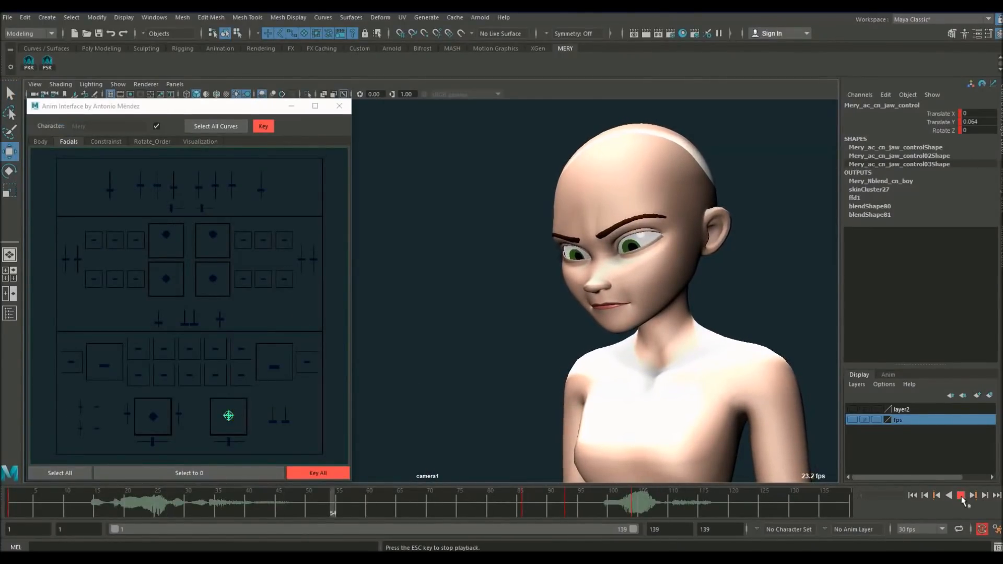
{"action": "left_click", "coordinate": [960, 496]}
{"action": "left_click_drag", "start_coordinate": [303, 501], "coordinate": [10, 501]}
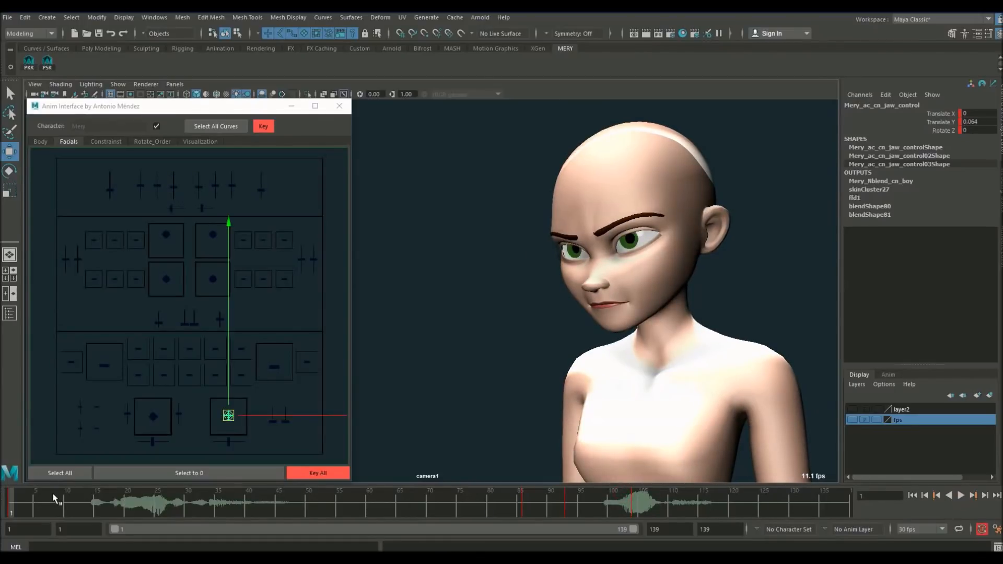
- Scrub back and forth around frames 11 to 14 to examine the head motion, stopping on frame 13
{"action": "key", "text": "alt+v"}
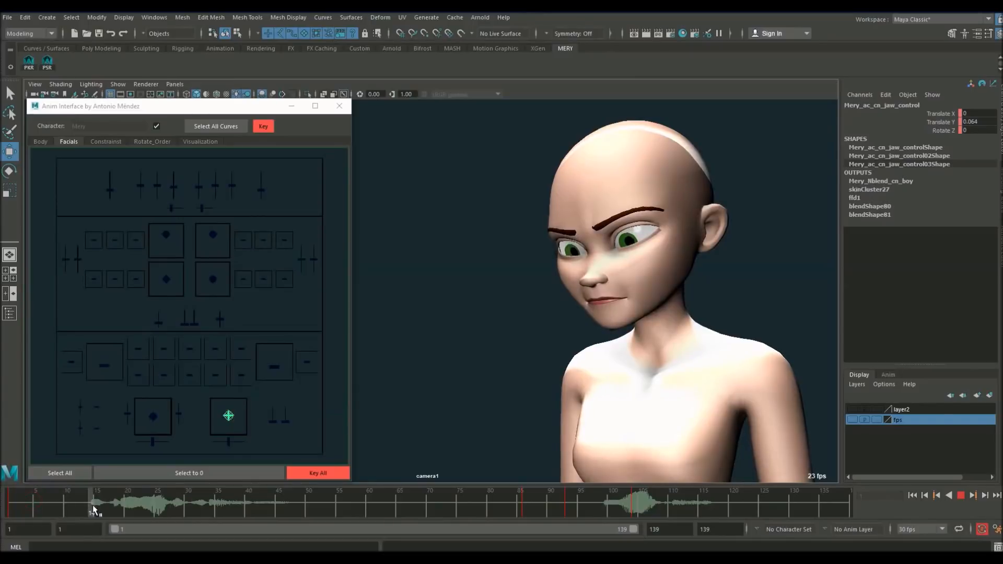
{"action": "left_click", "coordinate": [79, 517]}
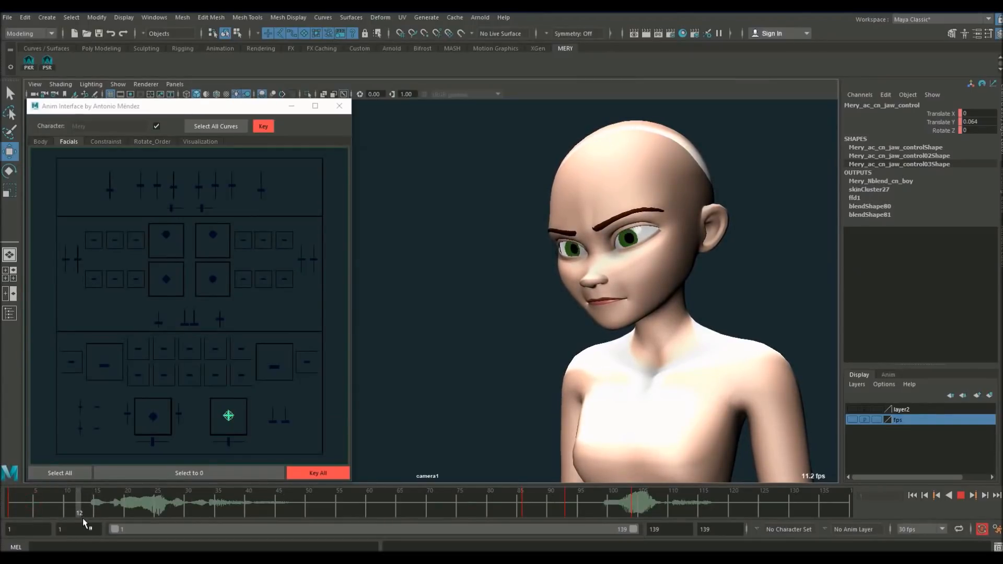
{"action": "left_click", "coordinate": [73, 517]}
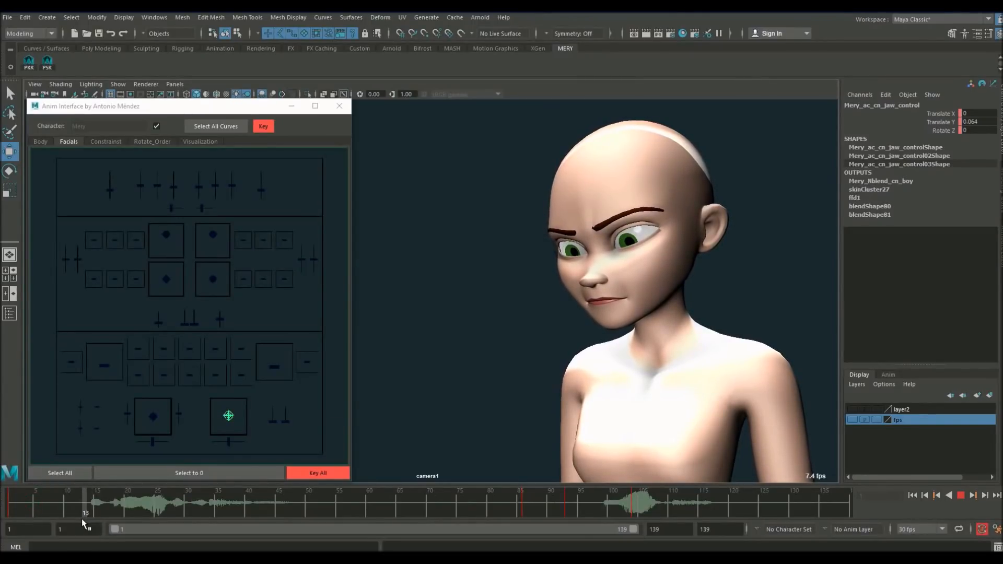
{"action": "left_click", "coordinate": [76, 519]}
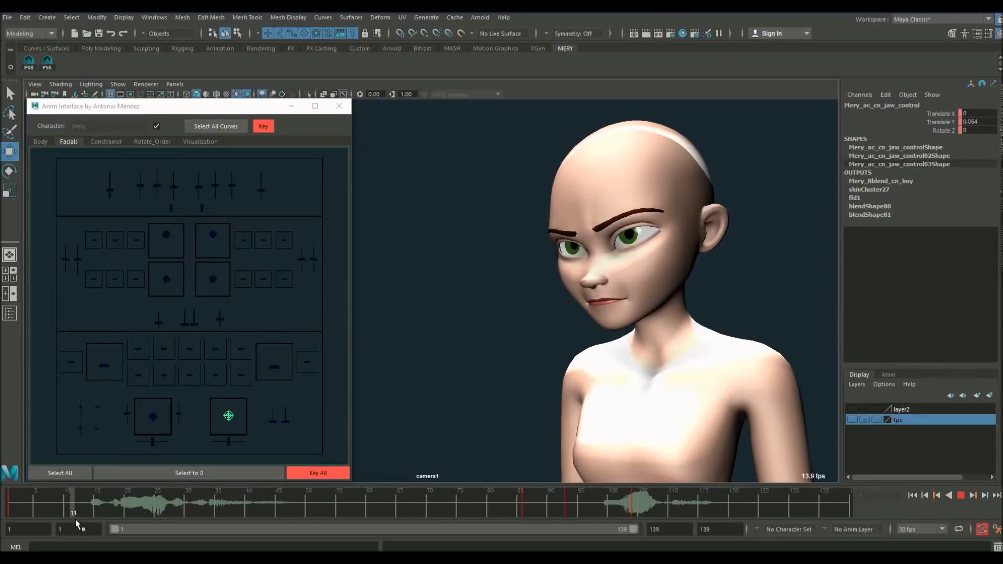
{"action": "left_click", "coordinate": [73, 518]}
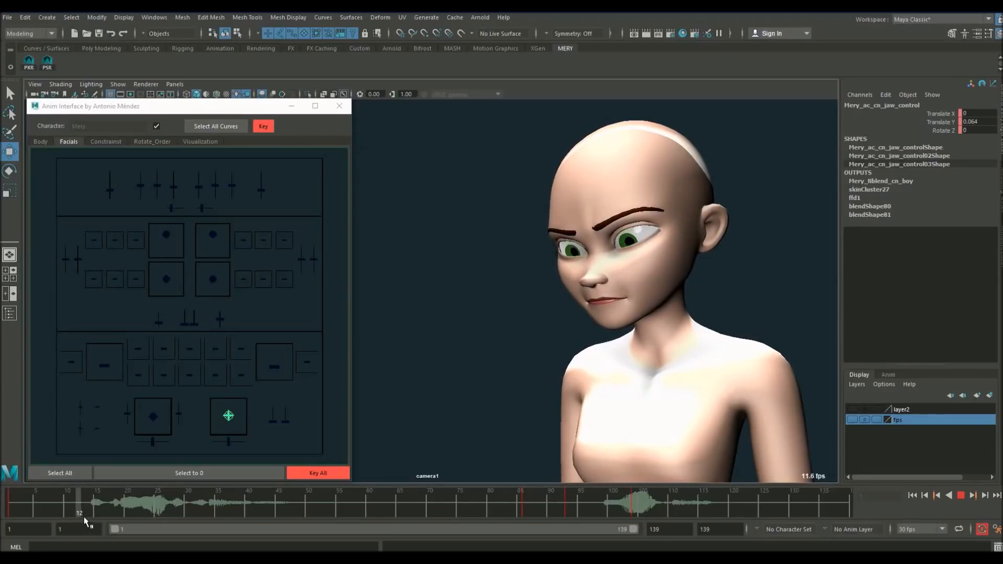
{"action": "left_click", "coordinate": [65, 519]}
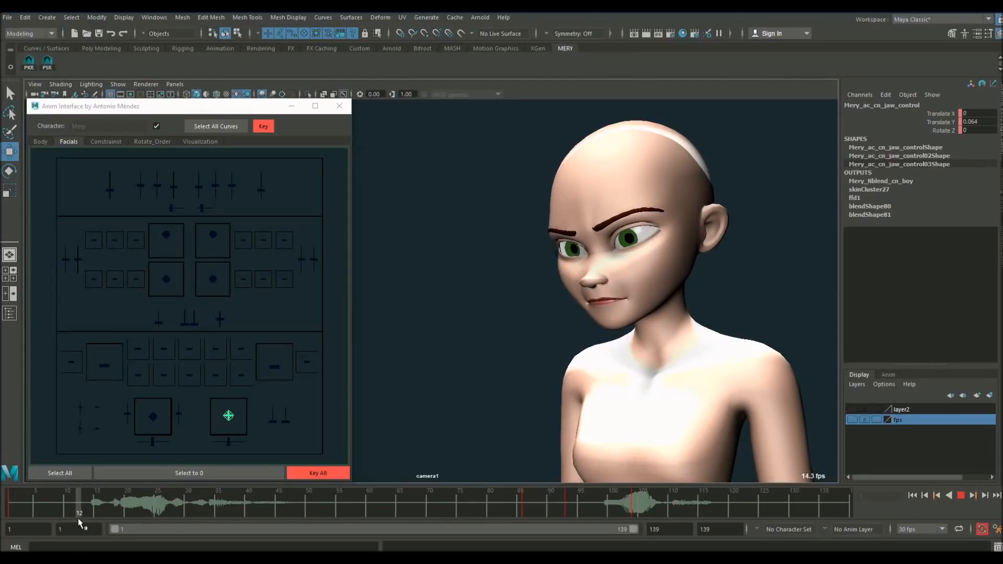
{"action": "left_click", "coordinate": [84, 518]}
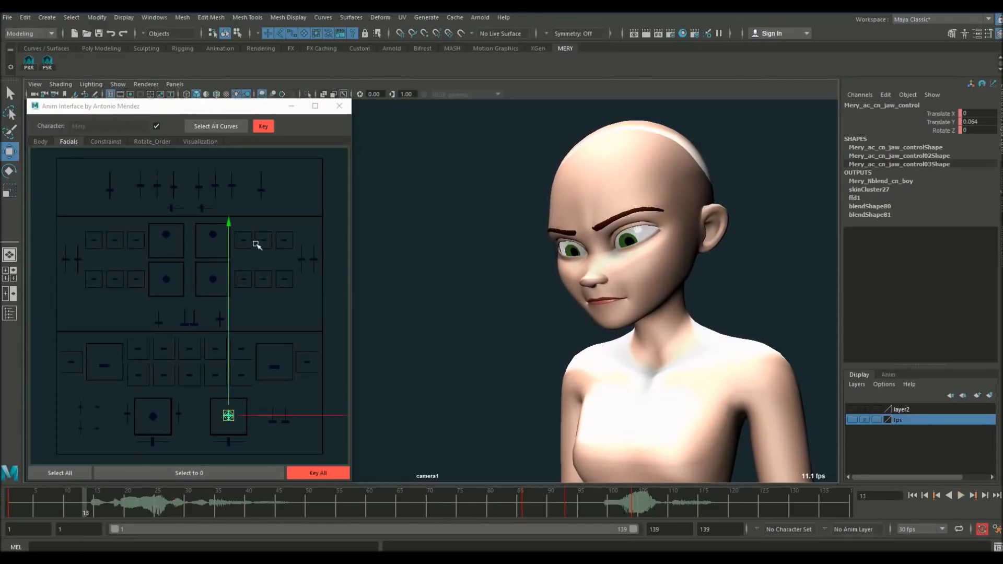
- Key both upper eyelid controls at frame 11 and lower them to Translate Y -0.031 at frame 13 to close the eyes
{"action": "left_click", "coordinate": [167, 235]}
{"action": "key", "text": "q"}
{"action": "left_click", "coordinate": [213, 234], "text": "shift"}
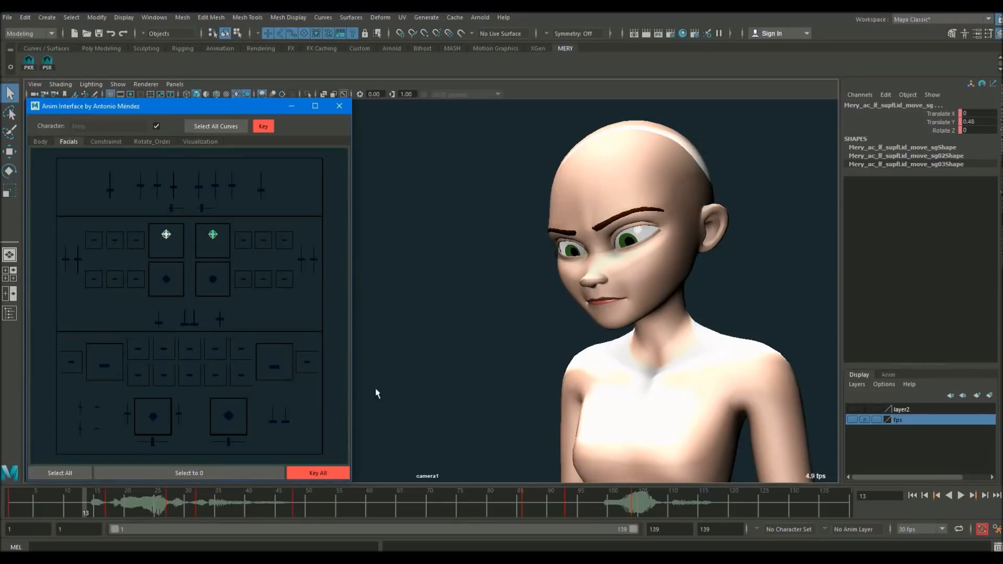
{"action": "mouse_move", "coordinate": [82, 497]}
{"action": "left_mouse_down"}
{"action": "mouse_move", "coordinate": [65, 500]}
{"action": "mouse_move", "coordinate": [84, 507]}
{"action": "left_mouse_up"}
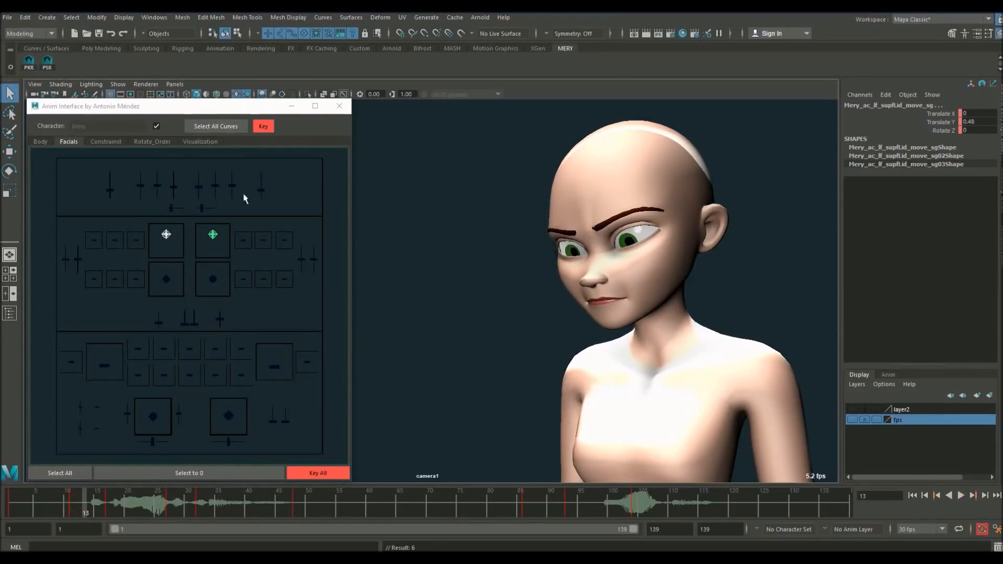
{"action": "key", "text": "w"}
{"action": "left_click_drag", "start_coordinate": [166, 202], "coordinate": [165, 206]}
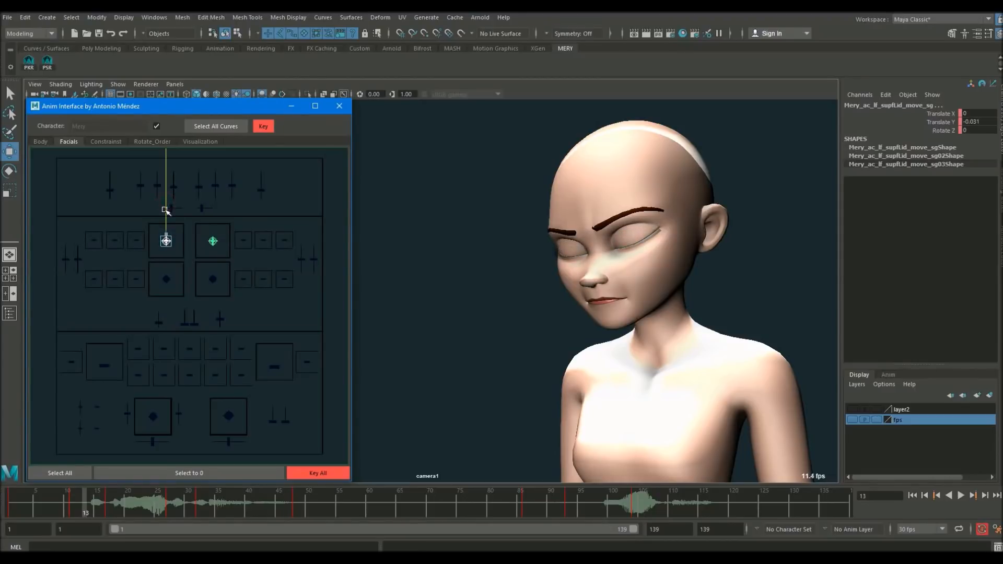
- Scrub across the frames around 12 to 14 to review the timing of the eyelid blink
{"action": "left_click_drag", "start_coordinate": [95, 501], "coordinate": [33, 498]}
{"action": "key", "text": "alt+v"}
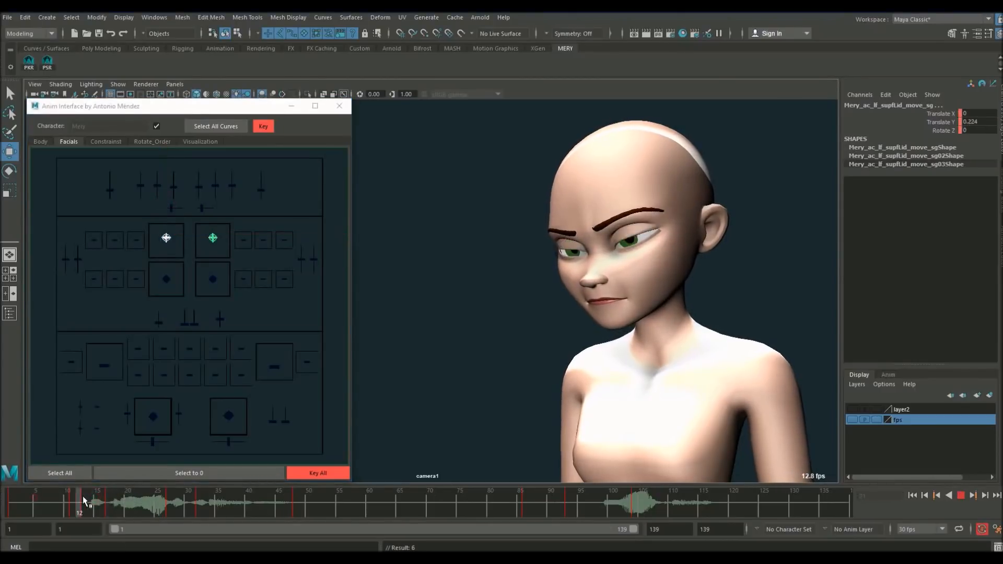
{"action": "left_click_drag", "start_coordinate": [123, 506], "coordinate": [85, 514]}
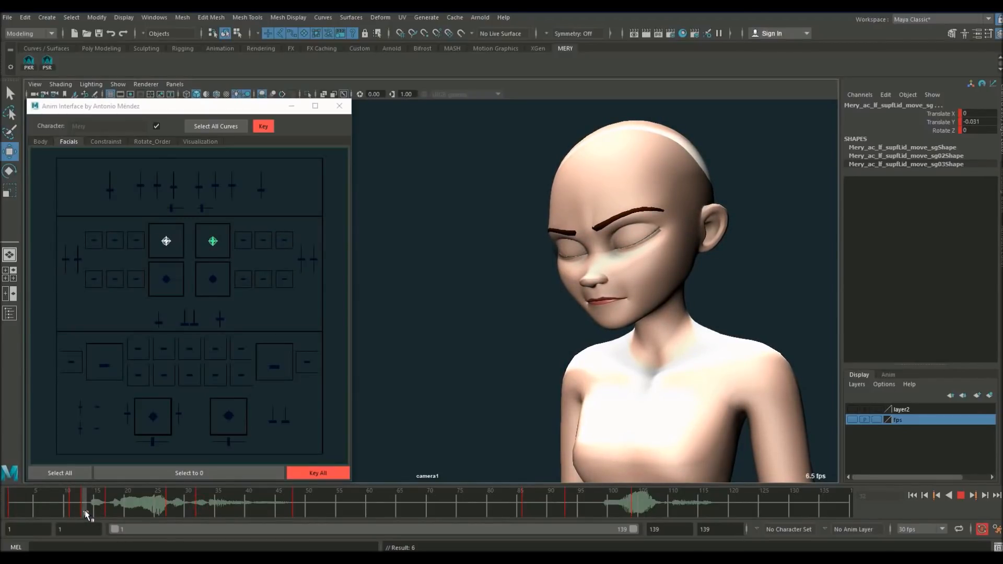
{"action": "mouse_move", "coordinate": [85, 509]}
{"action": "left_mouse_down"}
{"action": "mouse_move", "coordinate": [64, 507]}
{"action": "mouse_move", "coordinate": [130, 511]}
{"action": "mouse_move", "coordinate": [86, 510]}
{"action": "left_mouse_up"}
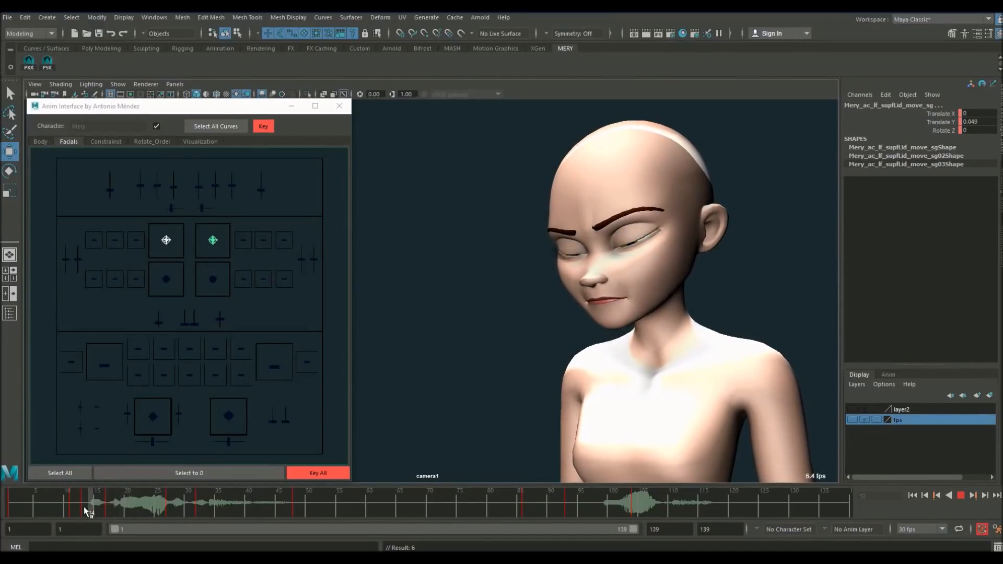
- Copy the closed upper-eyelid key at frame 13 and paste it at frame 15 to hold the eyes shut
{"action": "right_click", "coordinate": [86, 510]}
{"action": "left_click", "coordinate": [124, 351]}
{"action": "left_click", "coordinate": [97, 509]}
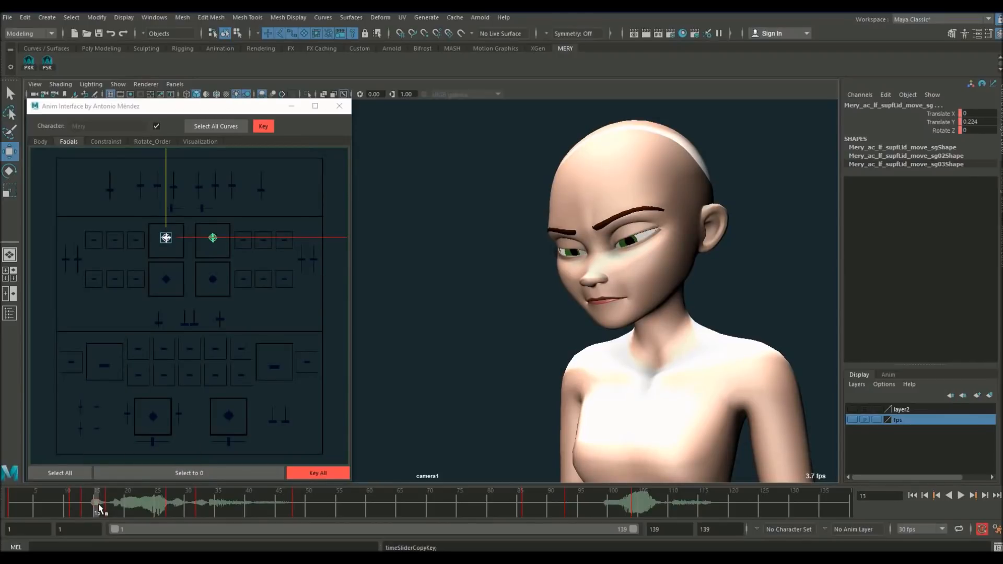
{"action": "right_click", "coordinate": [98, 509]}
{"action": "mouse_move", "coordinate": [208, 361]}
{"action": "left_click", "coordinate": [236, 369]}
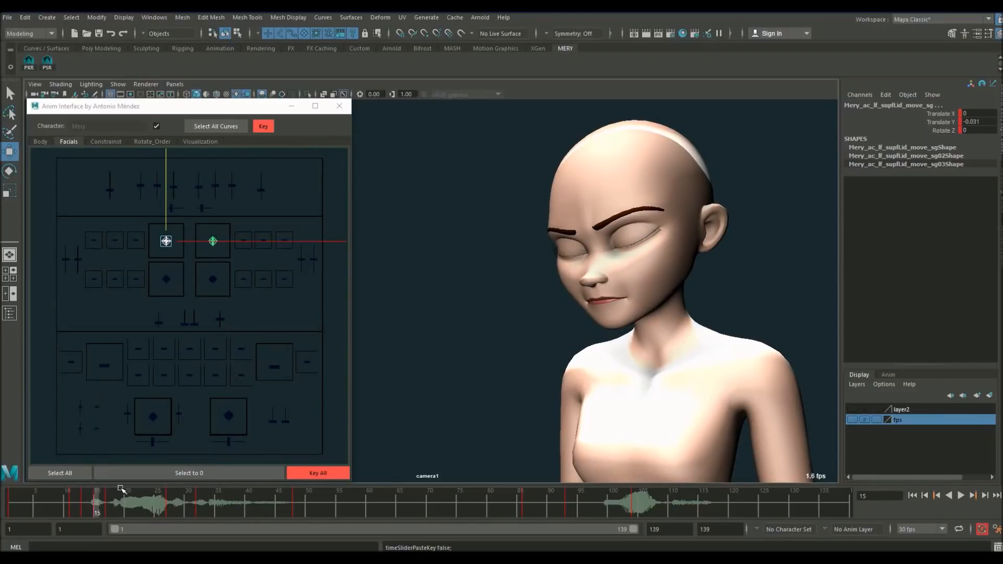
- Scrub and play the frames between about 6 and 29 to review the held blink, stopping on frame 13
{"action": "mouse_move", "coordinate": [98, 509]}
{"action": "left_mouse_down"}
{"action": "mouse_move", "coordinate": [131, 510]}
{"action": "mouse_move", "coordinate": [87, 509]}
{"action": "mouse_move", "coordinate": [102, 507]}
{"action": "left_mouse_up"}
{"action": "left_click", "coordinate": [96, 507], "text": "shift"}
{"action": "left_click_drag", "start_coordinate": [40, 508], "coordinate": [182, 514]}
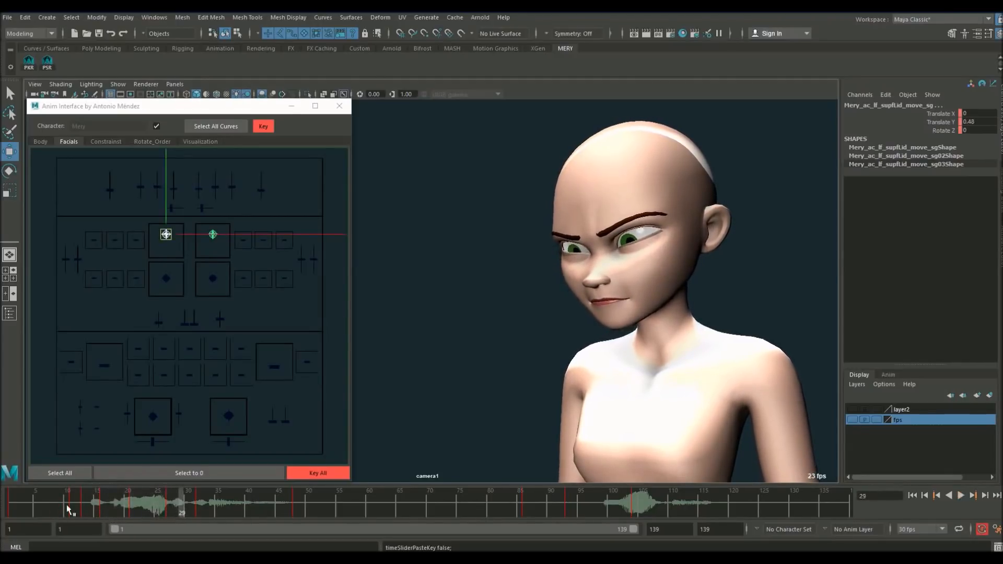
{"action": "left_click", "coordinate": [76, 507]}
{"action": "key", "text": "alt+v"}
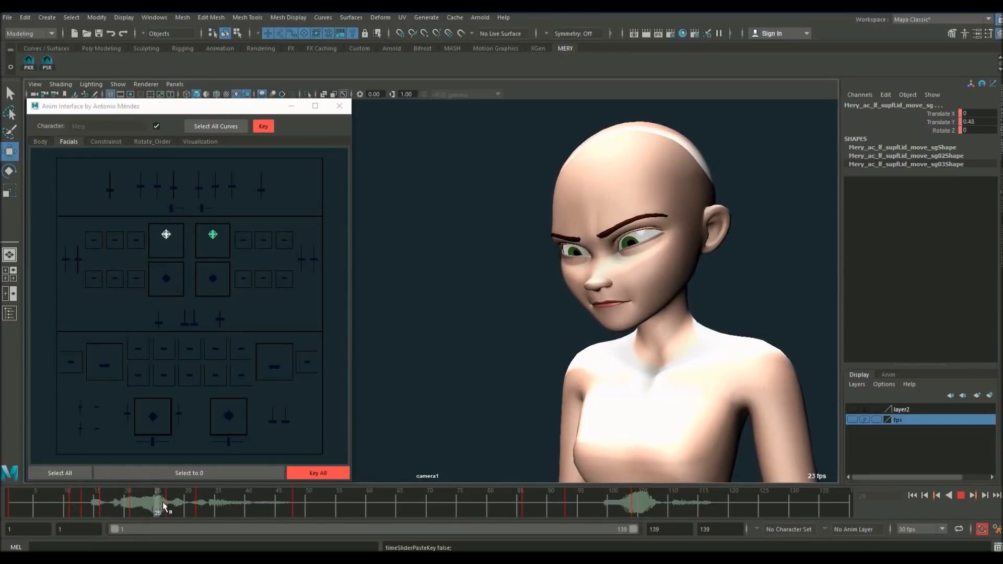
{"action": "left_click", "coordinate": [81, 511]}
{"action": "left_click_drag", "start_coordinate": [80, 508], "coordinate": [85, 508]}
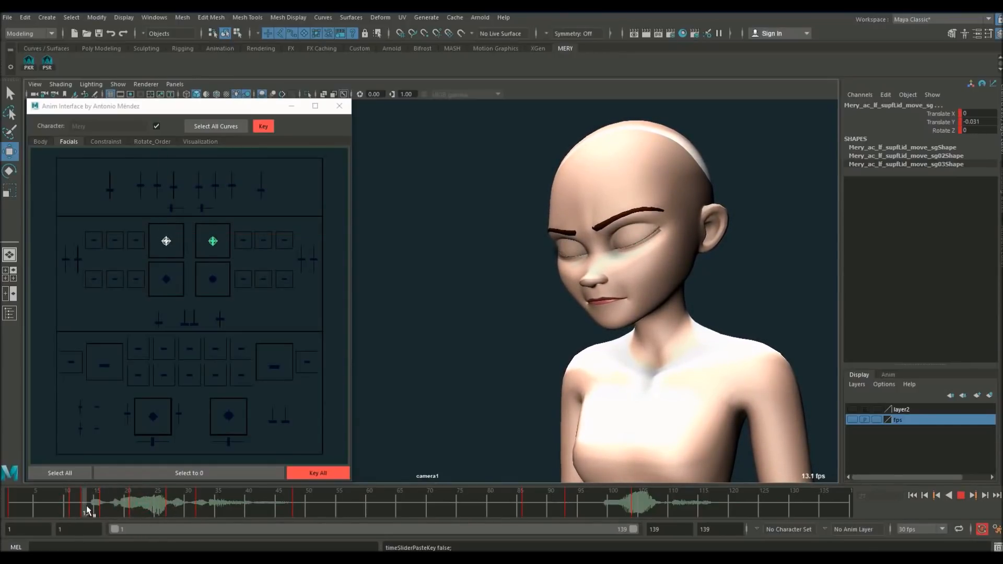
- Key the row of eyebrow controls at frame 9 and lower them to Translate Y -0.127 at frame 14
{"action": "left_click", "coordinate": [296, 194]}
{"action": "left_click_drag", "start_coordinate": [297, 196], "coordinate": [107, 172]}
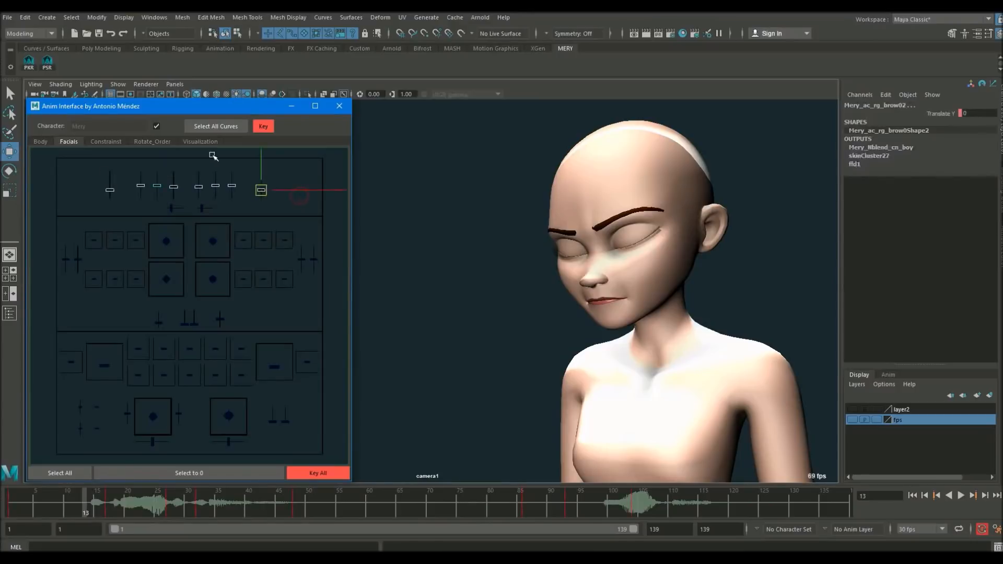
{"action": "left_click", "coordinate": [60, 509]}
{"action": "key", "text": "alt+v"}
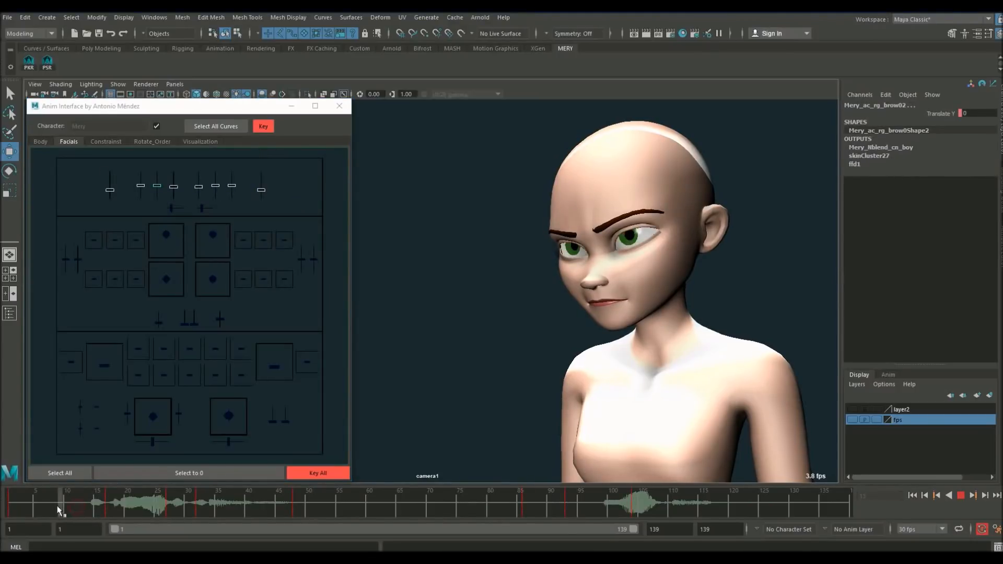
{"action": "key", "text": "s"}
{"action": "left_click_drag", "start_coordinate": [62, 507], "coordinate": [93, 498]}
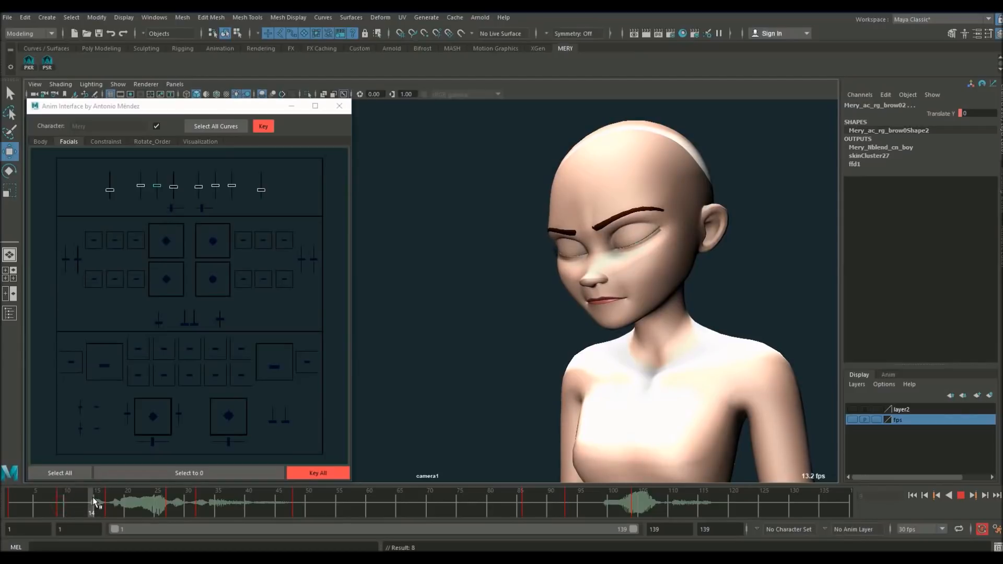
{"action": "left_click_drag", "start_coordinate": [262, 160], "coordinate": [263, 162]}
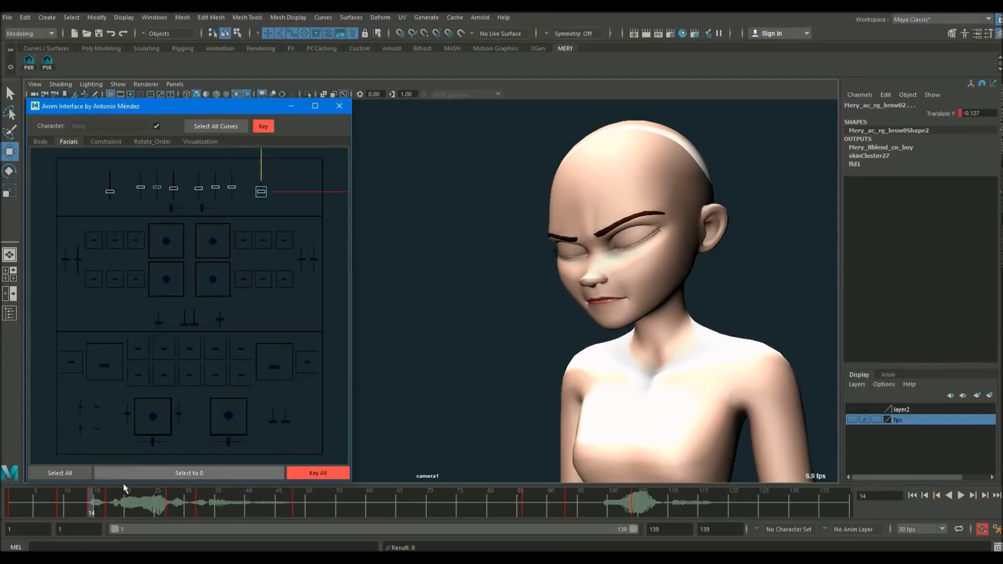
- Copy the lowered eyebrow key from frame 14 and paste it at frame 17
{"action": "right_click", "coordinate": [98, 507]}
{"action": "left_click", "coordinate": [147, 347]}
{"action": "key", "text": "alt+v"}
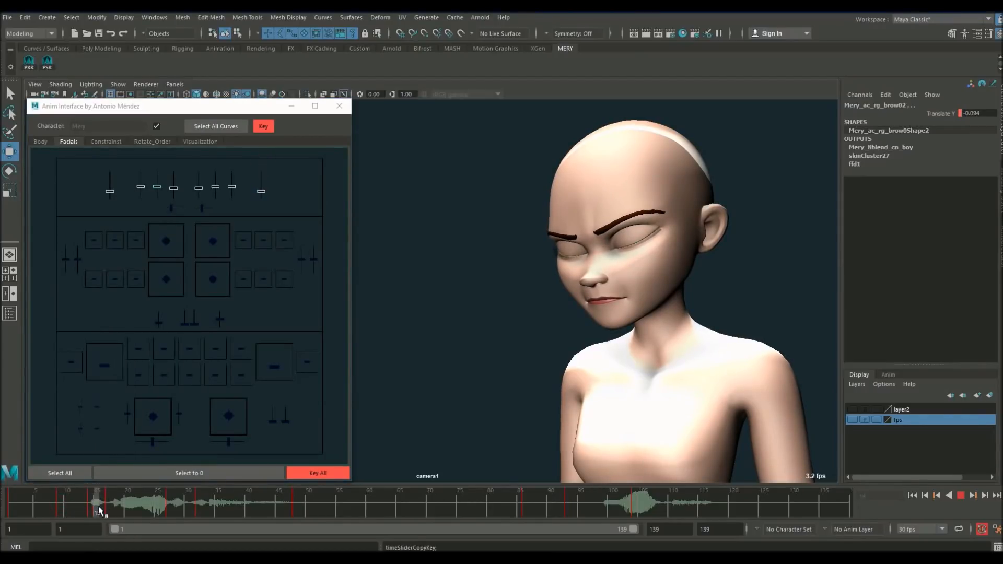
{"action": "right_click", "coordinate": [104, 510]}
{"action": "right_click", "coordinate": [108, 515]}
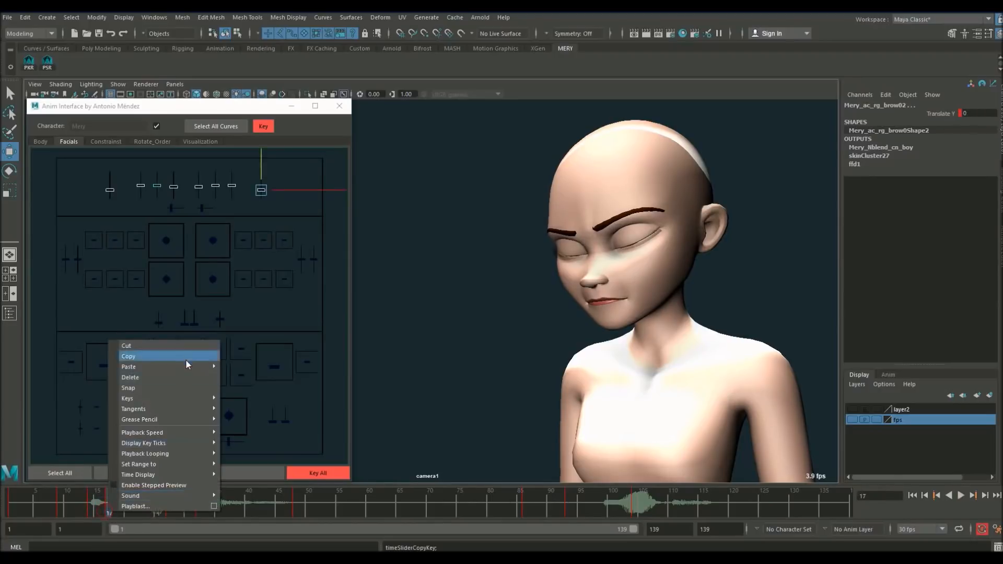
{"action": "left_click", "coordinate": [259, 372]}
- Raise the eyebrow controls slightly near frame 20 and lower them to Translate Y -0.079 at frame 23
{"action": "left_click_drag", "start_coordinate": [111, 504], "coordinate": [128, 503]}
{"action": "left_click_drag", "start_coordinate": [269, 180], "coordinate": [265, 176]}
{"action": "left_click_drag", "start_coordinate": [125, 507], "coordinate": [145, 501]}
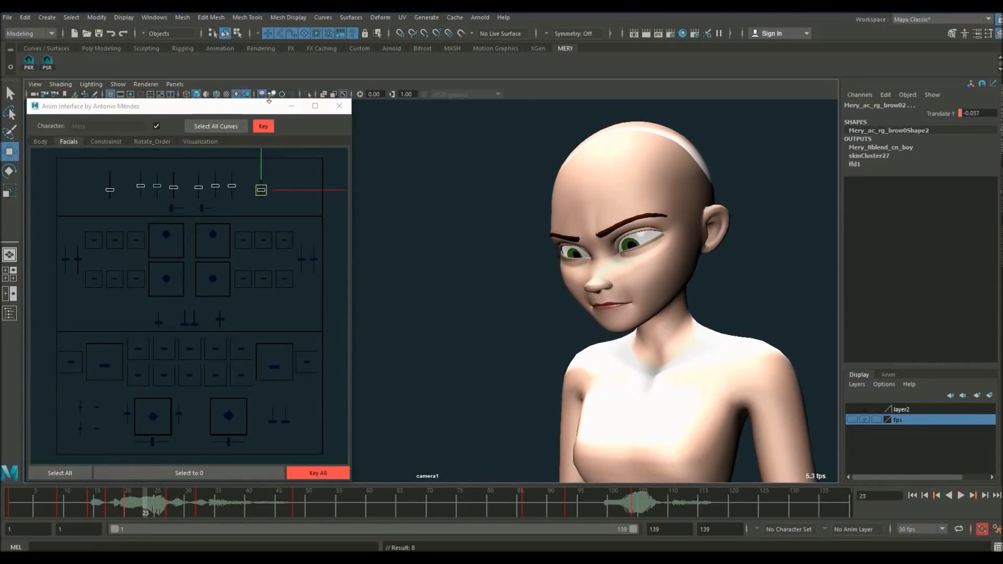
{"action": "left_click_drag", "start_coordinate": [262, 156], "coordinate": [263, 157]}
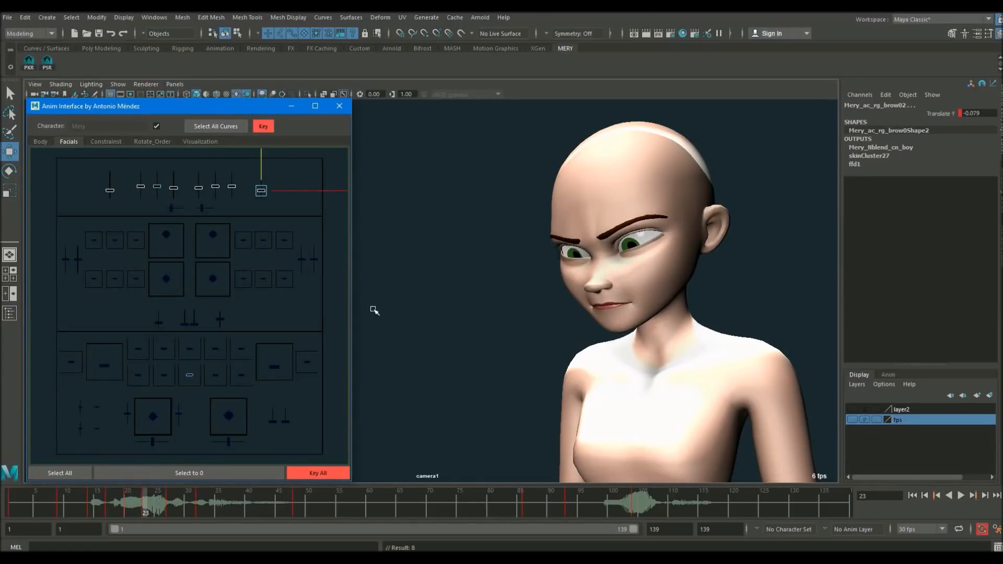
- Deselect the controls, play the opening of the shot to review the eyelid and eyebrow motion, and return to frame 1
{"action": "left_click", "coordinate": [413, 285]}
{"action": "key", "text": "alt+v"}
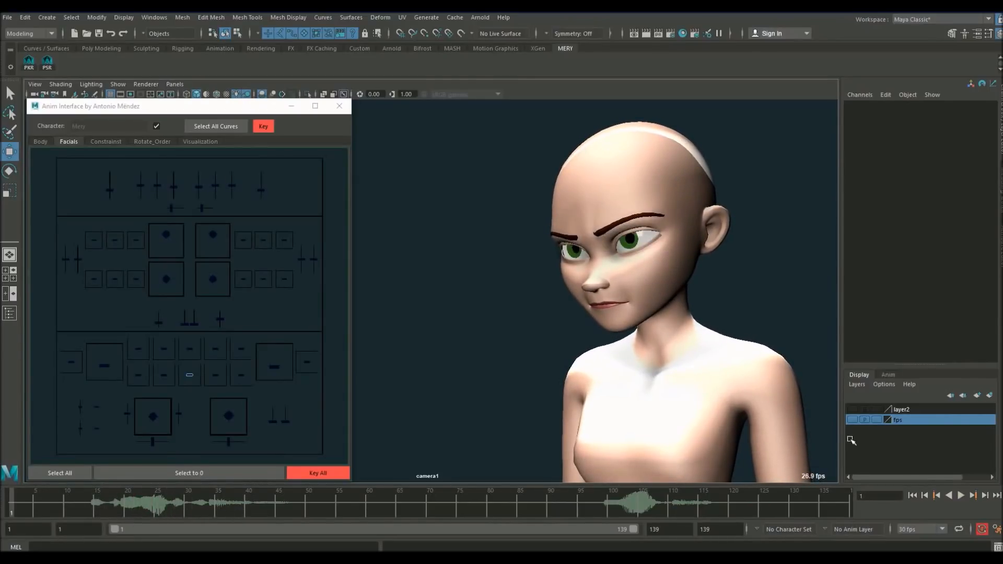
{"action": "left_click", "coordinate": [960, 496]}
{"action": "key", "text": "alt+v"}
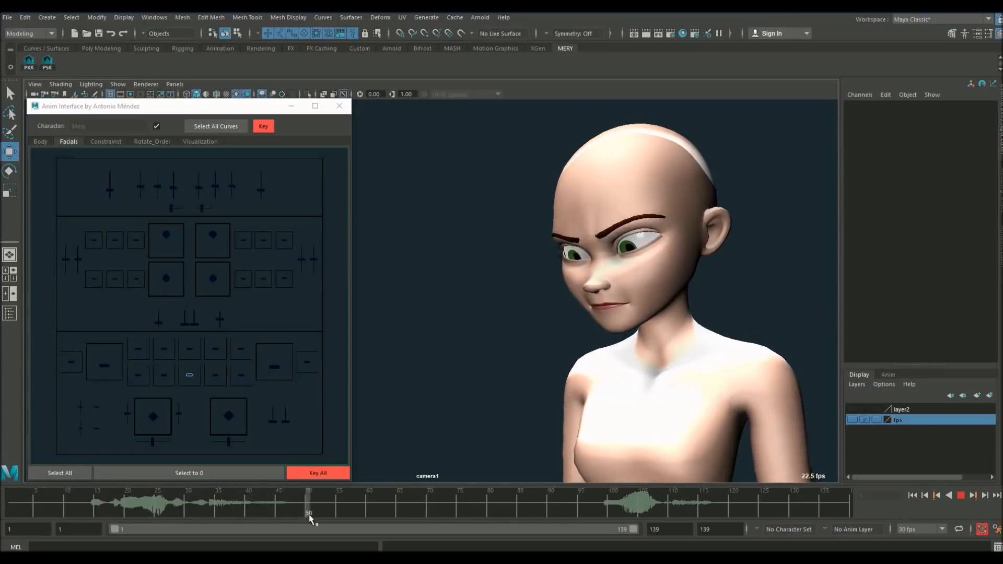
{"action": "left_click_drag", "start_coordinate": [327, 519], "coordinate": [11, 507]}
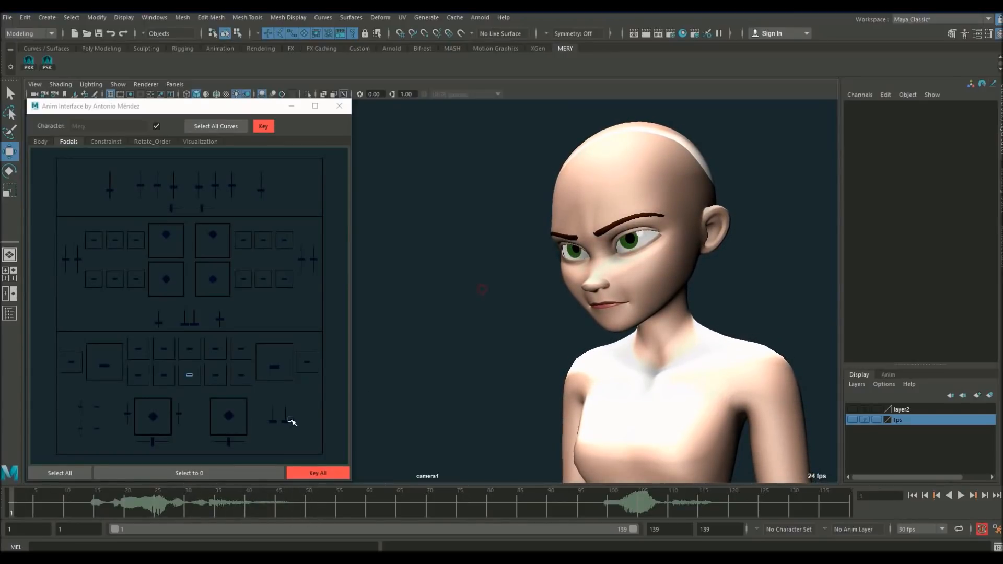
- Select the central jaw control, try opening it to Translate Y -0.46 at frame 11, and undo the move
{"action": "left_click", "coordinate": [227, 418]}
{"action": "left_click_drag", "start_coordinate": [41, 485], "coordinate": [71, 506]}
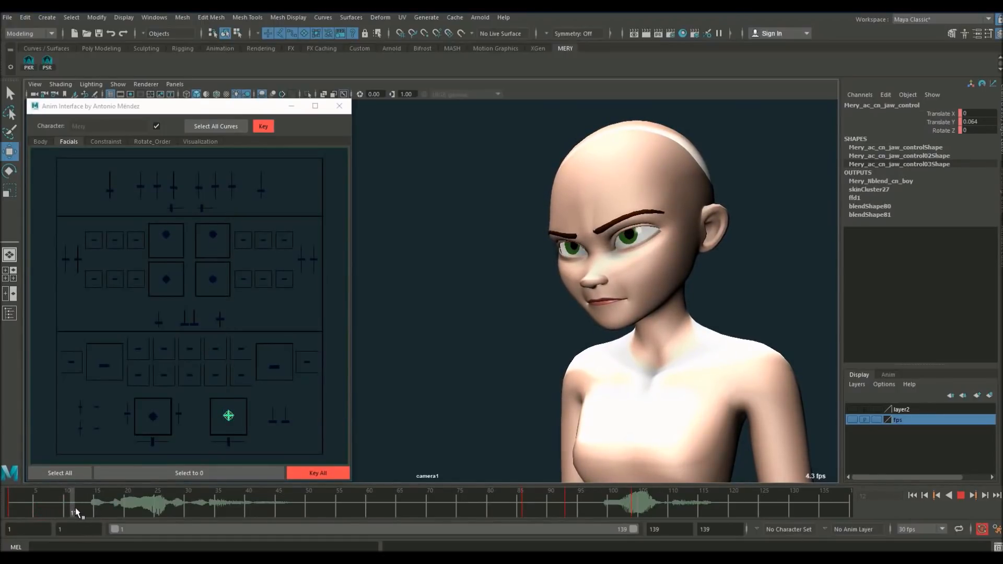
{"action": "left_click", "coordinate": [74, 516]}
{"action": "mouse_move", "coordinate": [229, 415]}
{"action": "left_mouse_down"}
{"action": "mouse_move", "coordinate": [224, 425]}
{"action": "mouse_move", "coordinate": [240, 426]}
{"action": "left_mouse_up"}
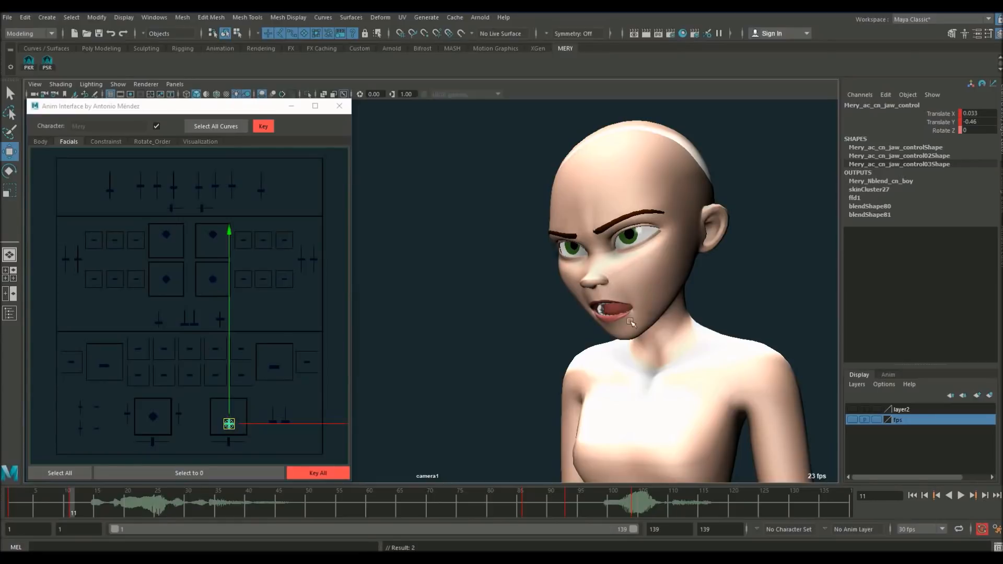
{"action": "key", "text": "ctrl+z"}
- Key the jaw control at frame 12 and open it to Translate X -0.066, Translate Y -0.231 with a key at frame 15
{"action": "mouse_move", "coordinate": [74, 499]}
{"action": "left_mouse_down"}
{"action": "mouse_move", "coordinate": [93, 500]}
{"action": "mouse_move", "coordinate": [75, 504]}
{"action": "mouse_move", "coordinate": [94, 506]}
{"action": "mouse_move", "coordinate": [74, 511]}
{"action": "mouse_move", "coordinate": [93, 510]}
{"action": "mouse_move", "coordinate": [75, 509]}
{"action": "mouse_move", "coordinate": [84, 509]}
{"action": "left_mouse_up"}
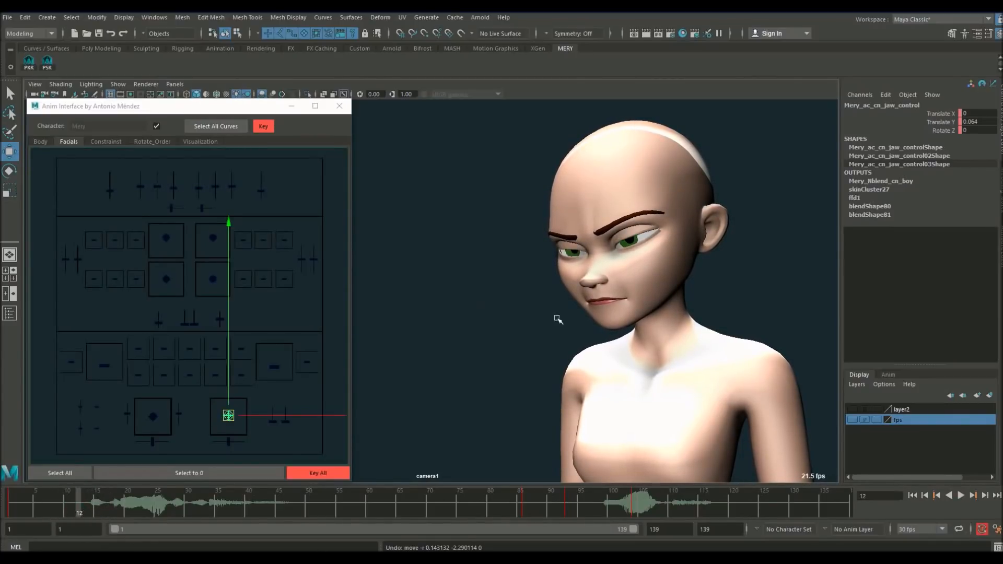
{"action": "left_click", "coordinate": [60, 510]}
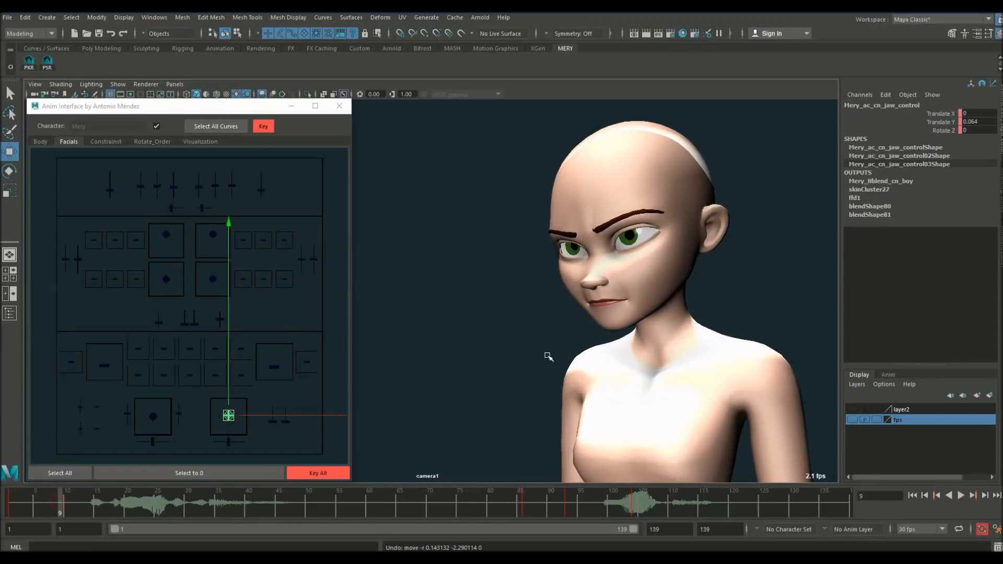
{"action": "key", "text": "alt+v"}
{"action": "left_click_drag", "start_coordinate": [80, 501], "coordinate": [96, 506]}
{"action": "left_click_drag", "start_coordinate": [229, 416], "coordinate": [234, 417]}
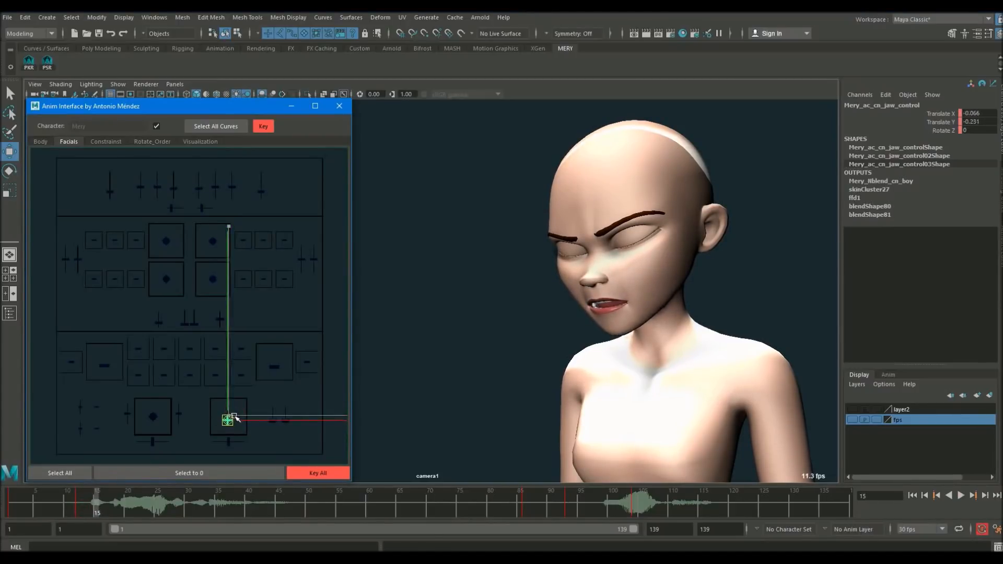
{"action": "key", "text": "s"}
- Key the jaw control partly closed at Translate Y -0.097 on frame 19 and open it to -0.154 at frame 21
{"action": "left_click_drag", "start_coordinate": [64, 508], "coordinate": [121, 505]}
{"action": "left_click_drag", "start_coordinate": [227, 421], "coordinate": [228, 418]}
{"action": "key", "text": "s"}
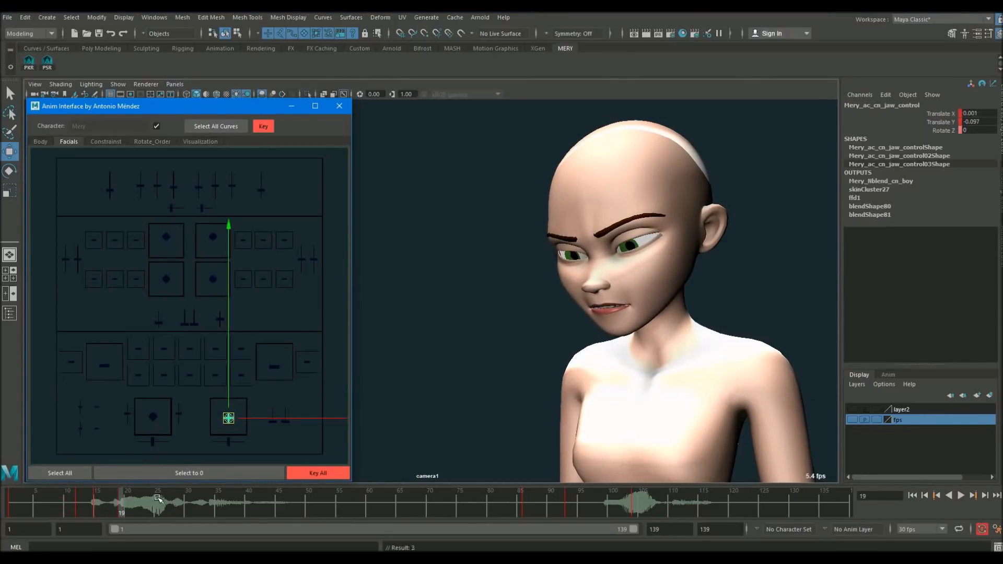
{"action": "left_click_drag", "start_coordinate": [94, 505], "coordinate": [132, 505]}
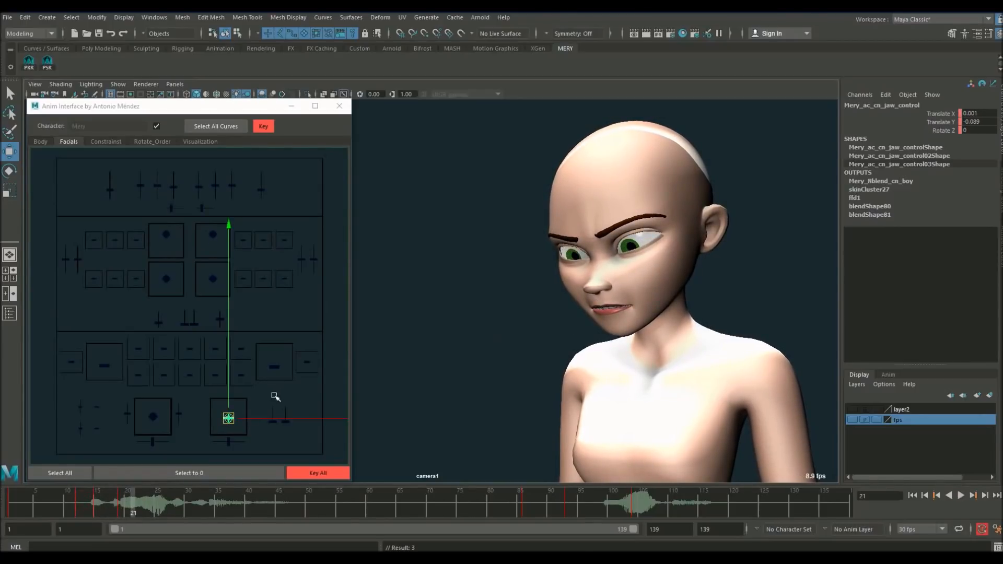
{"action": "left_click_drag", "start_coordinate": [230, 389], "coordinate": [230, 391]}
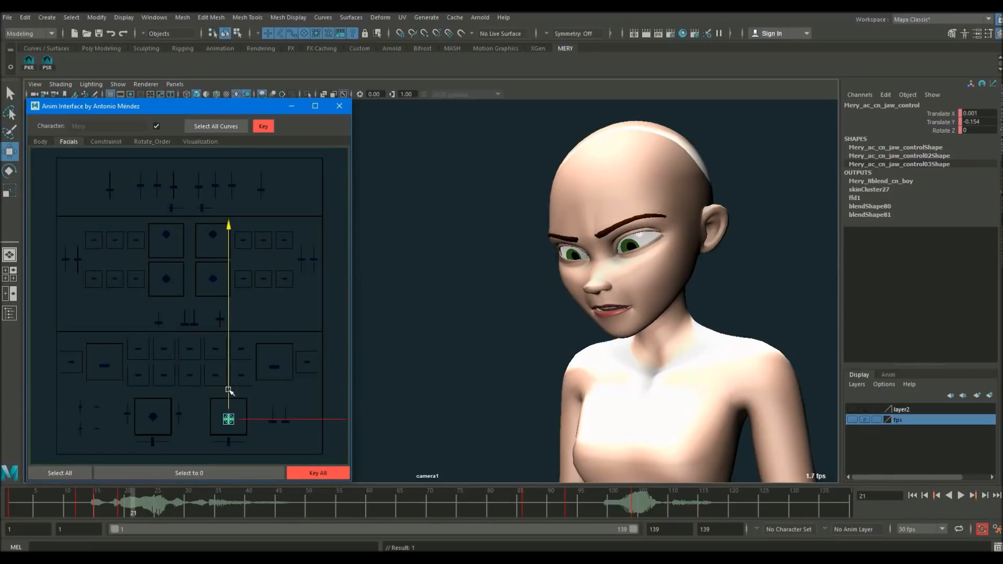
- Open the jaw slightly more at frame 25 and close it to Translate Y 0.013 at frame 27
{"action": "left_click_drag", "start_coordinate": [121, 505], "coordinate": [158, 500]}
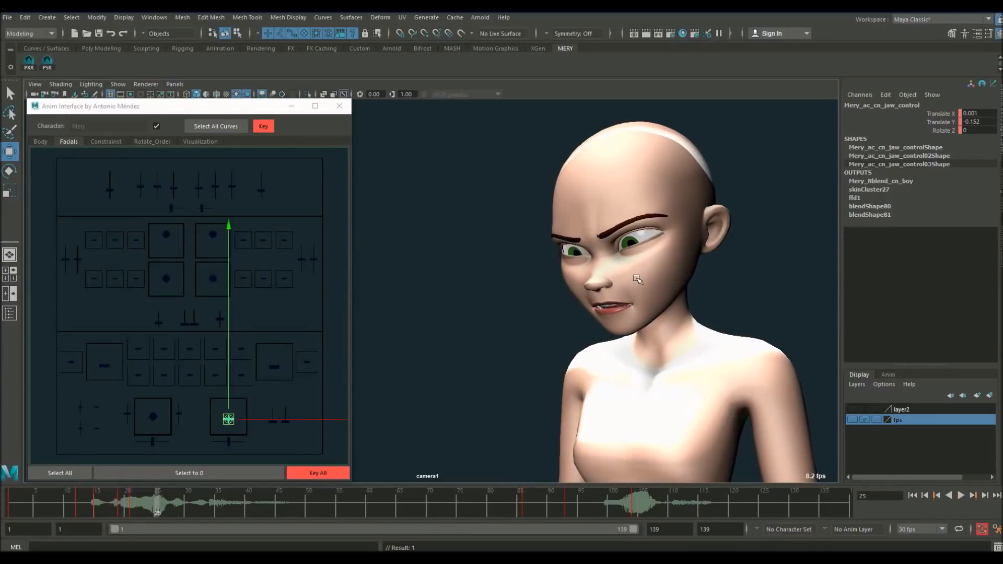
{"action": "left_click_drag", "start_coordinate": [229, 341], "coordinate": [231, 345]}
{"action": "left_click_drag", "start_coordinate": [76, 504], "coordinate": [170, 501]}
{"action": "left_click_drag", "start_coordinate": [231, 359], "coordinate": [230, 355]}
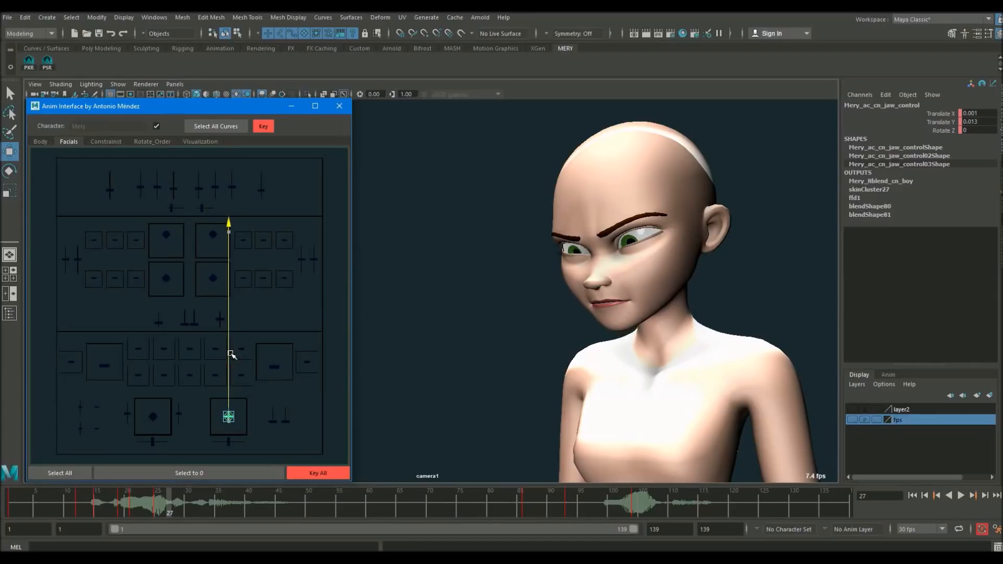
- Open the jaw control slightly to about Translate Y -0.043 at frame 30 and add another jaw key at frame 33
{"action": "left_click_drag", "start_coordinate": [92, 494], "coordinate": [128, 496]}
{"action": "key", "text": "alt+v"}
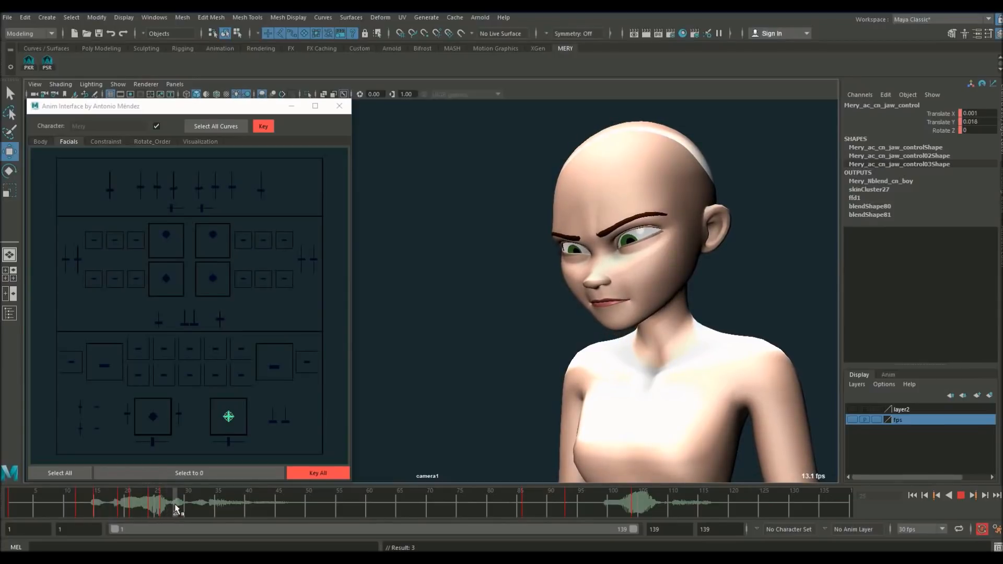
{"action": "key", "text": "alt+v"}
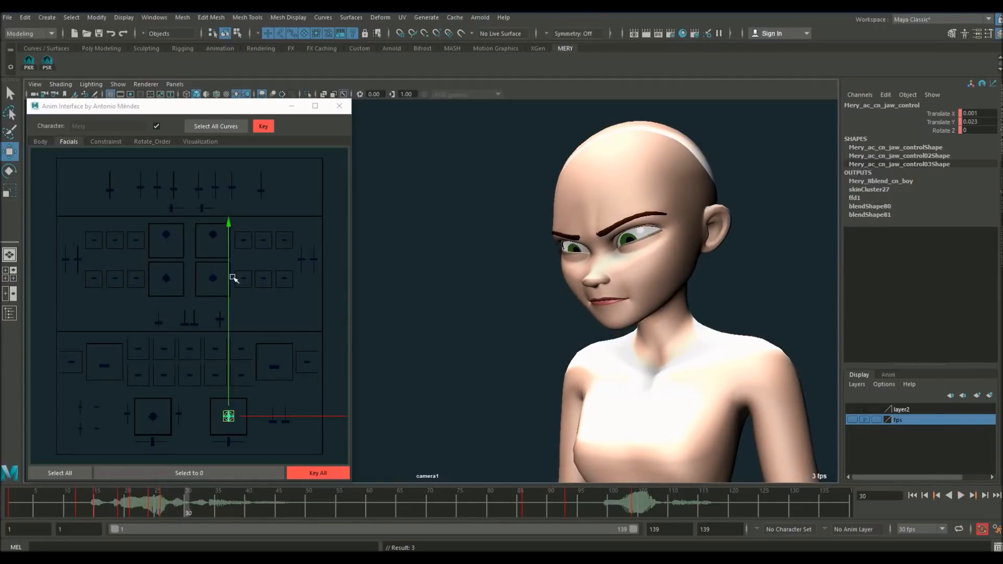
{"action": "left_click_drag", "start_coordinate": [231, 296], "coordinate": [230, 296]}
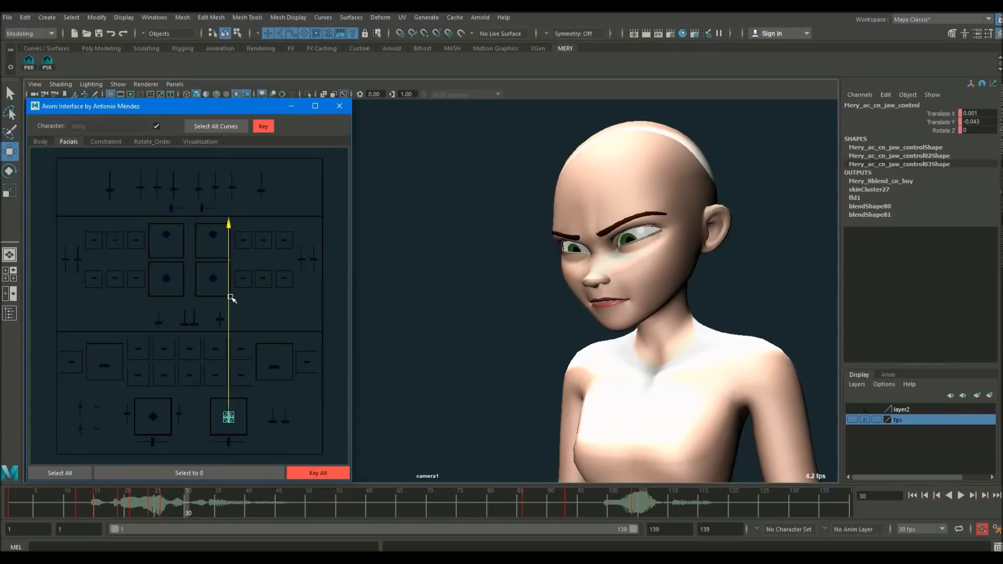
{"action": "left_click_drag", "start_coordinate": [230, 297], "coordinate": [230, 298]}
{"action": "left_click", "coordinate": [159, 496]}
{"action": "key", "text": "alt+v"}
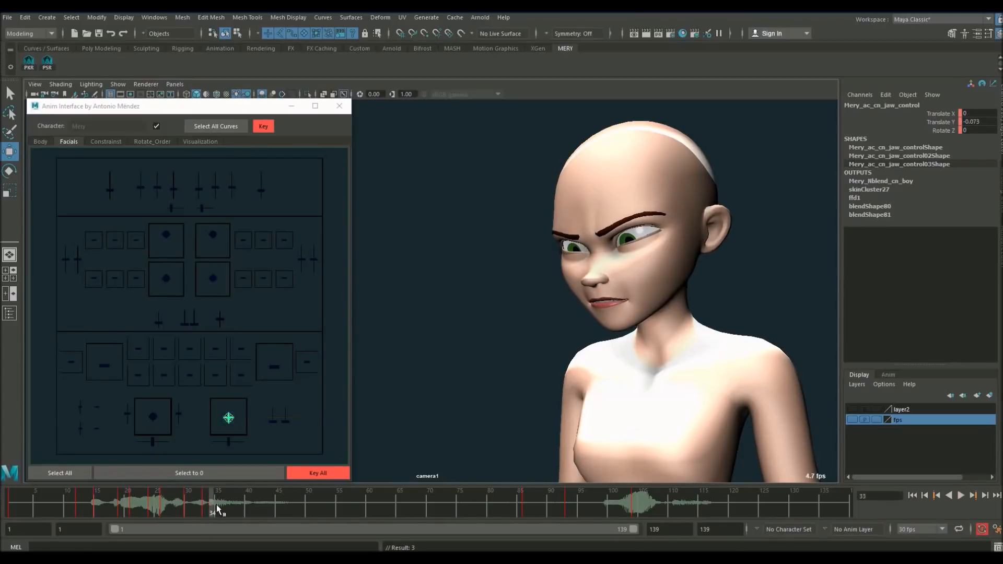
- Open the jaw control to Translate Y -0.234 at frame 36 and ease it to -0.124 at frame 42
{"action": "left_click", "coordinate": [224, 505]}
{"action": "left_click_drag", "start_coordinate": [225, 316], "coordinate": [230, 321]}
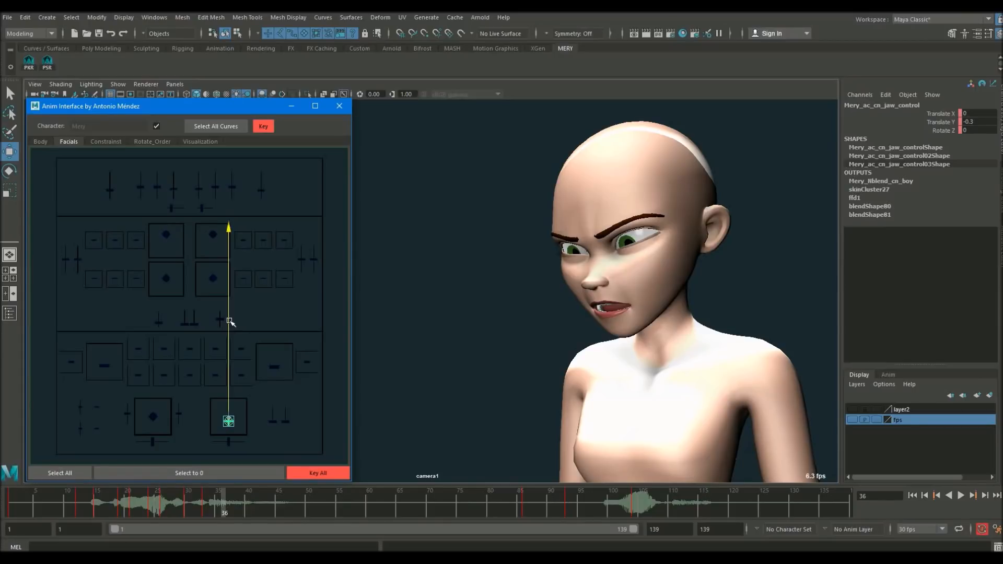
{"action": "left_click_drag", "start_coordinate": [230, 321], "coordinate": [230, 321]}
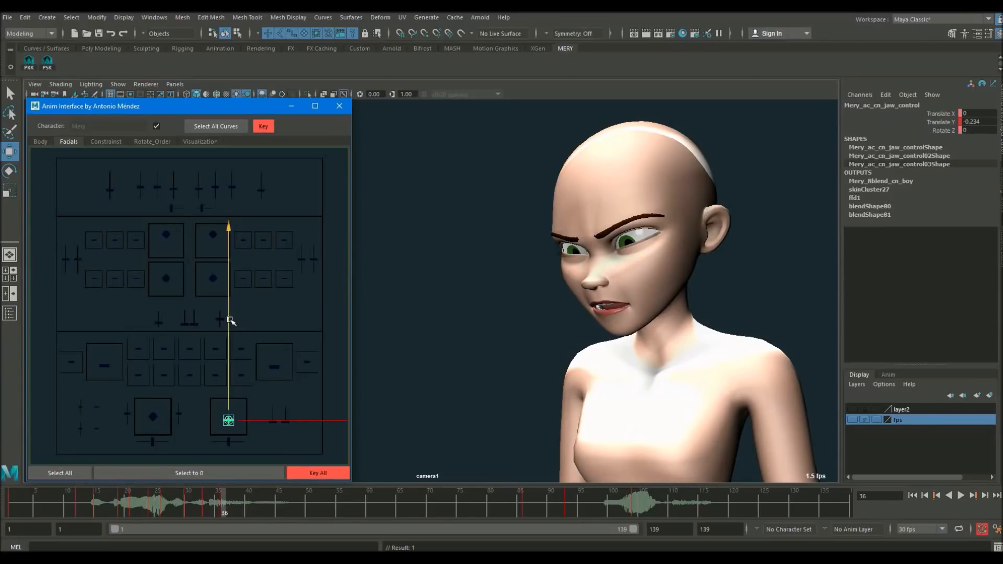
{"action": "left_click_drag", "start_coordinate": [225, 490], "coordinate": [260, 503]}
{"action": "left_click_drag", "start_coordinate": [230, 345], "coordinate": [230, 343]}
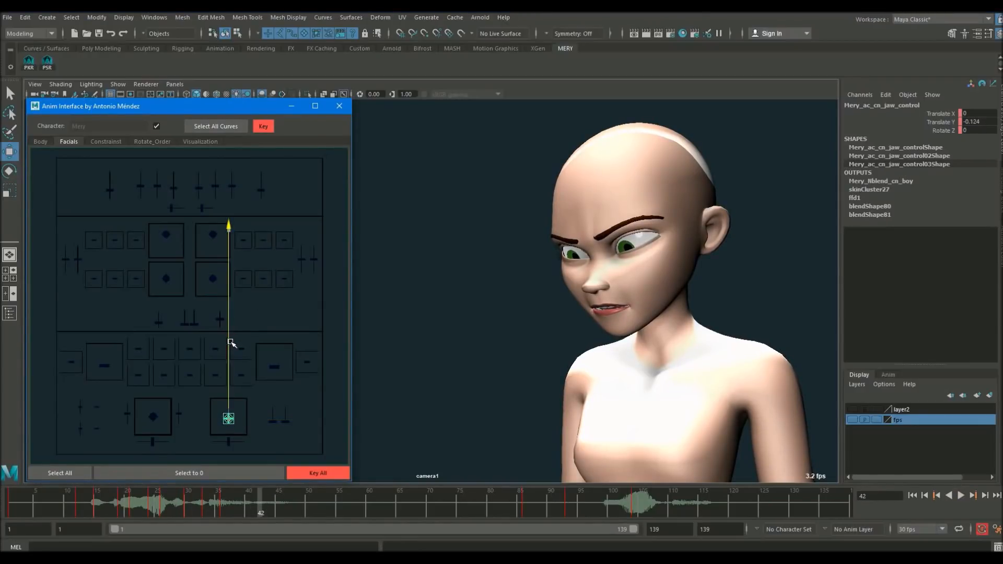
- Play the shot from about frame 29 to review the jaw motion against the audio, and return to frame 1
{"action": "left_click", "coordinate": [179, 507]}
{"action": "key", "text": "alt+v"}
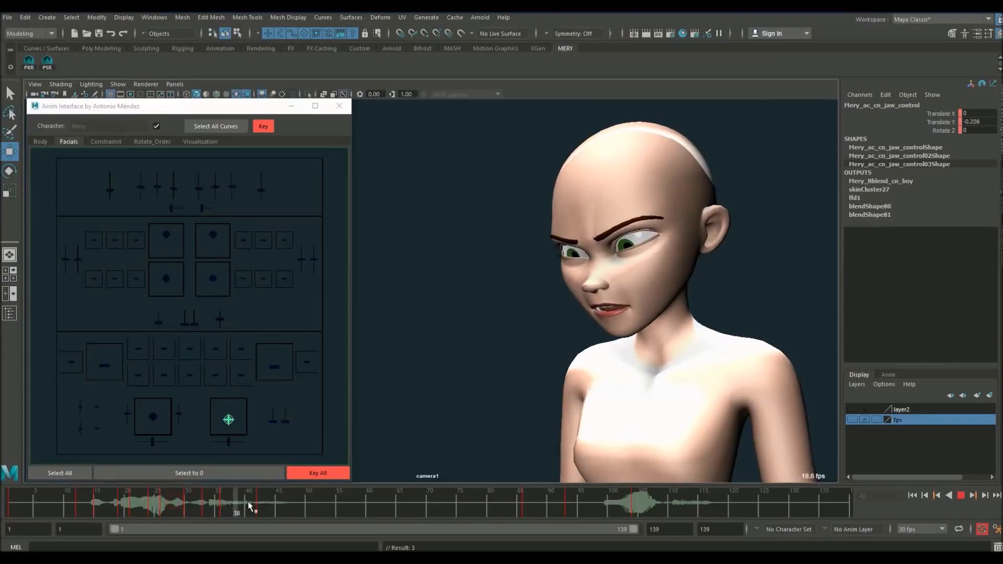
{"action": "left_click", "coordinate": [9, 503]}
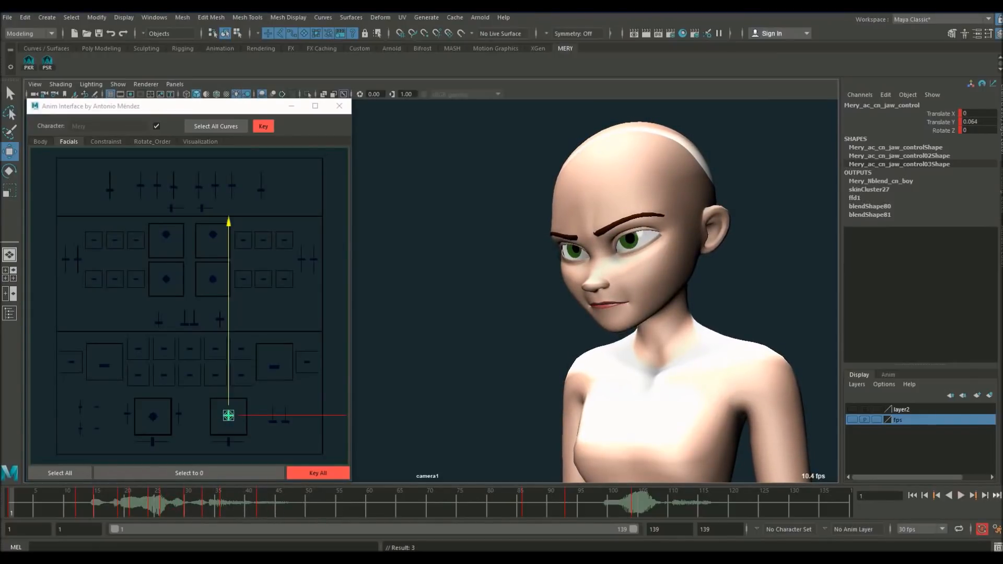
- Play the shot from frame 1 to review the jaw motion against the audio
{"action": "left_click", "coordinate": [961, 496]}
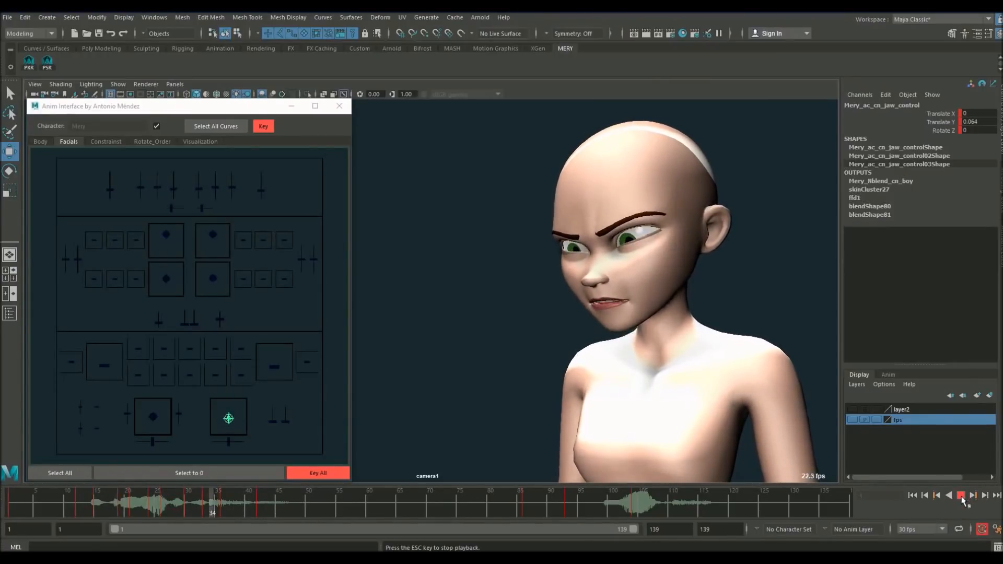
{"action": "left_click", "coordinate": [962, 497]}
- Try different jaw openings at frame 22 and undo them
{"action": "left_click_drag", "start_coordinate": [104, 507], "coordinate": [139, 506]}
{"action": "left_click_drag", "start_coordinate": [228, 336], "coordinate": [230, 341]}
{"action": "key", "text": "ctrl+z"}
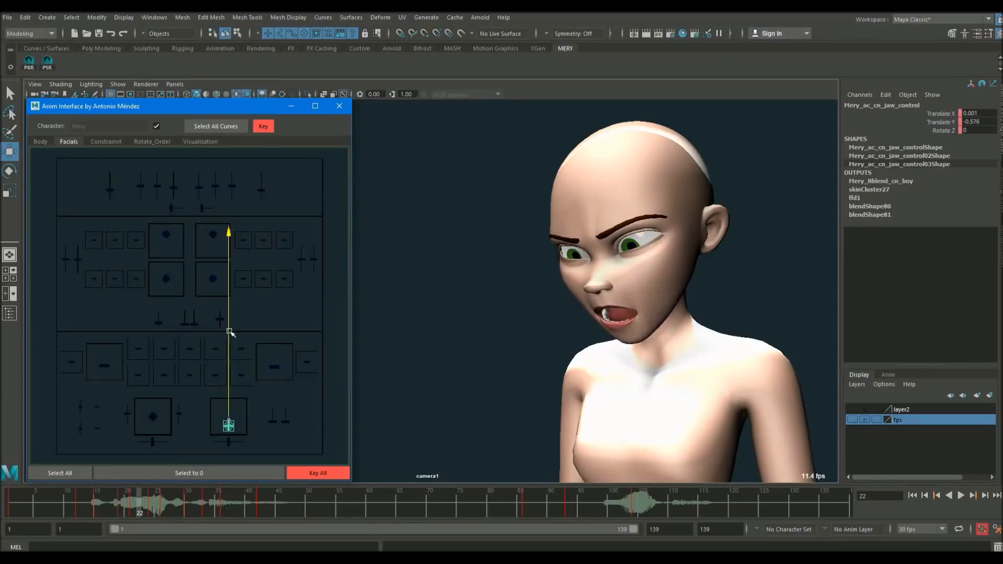
{"action": "left_click_drag", "start_coordinate": [229, 339], "coordinate": [228, 329]}
{"action": "key", "text": "ctrl+z"}
- Lower the jaw control slightly at frame 15, return to frame 1 and play the shot
{"action": "mouse_move", "coordinate": [137, 508]}
{"action": "left_mouse_down"}
{"action": "mouse_move", "coordinate": [48, 506]}
{"action": "mouse_move", "coordinate": [133, 504]}
{"action": "left_mouse_up"}
{"action": "left_click", "coordinate": [95, 504]}
{"action": "left_click_drag", "start_coordinate": [229, 304], "coordinate": [229, 306]}
{"action": "mouse_move", "coordinate": [137, 505]}
{"action": "left_mouse_down"}
{"action": "mouse_move", "coordinate": [226, 507]}
{"action": "mouse_move", "coordinate": [10, 507]}
{"action": "left_mouse_up"}
{"action": "left_click", "coordinate": [962, 498]}
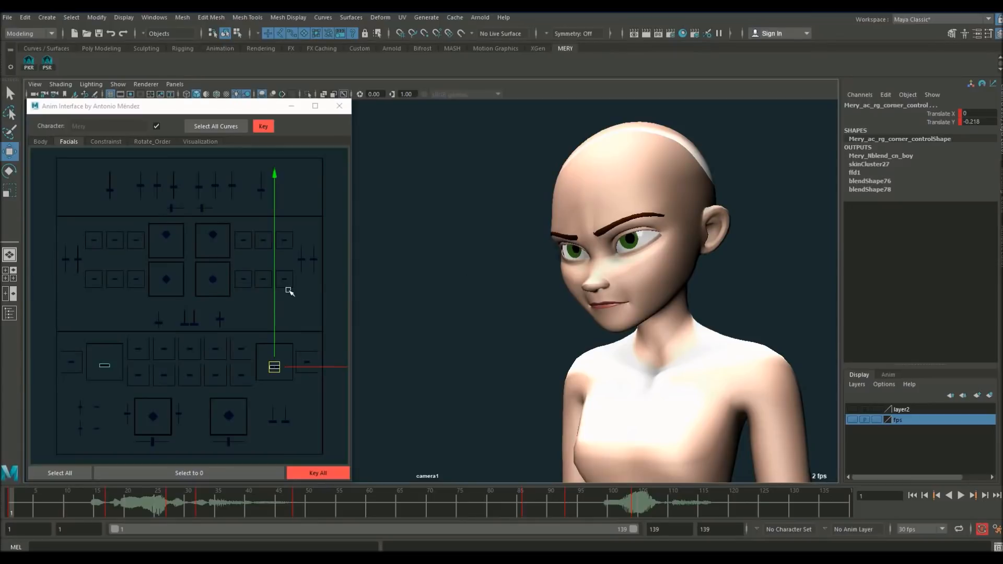
- Try repositioning the character's left mouth corner control at frame 1
{"action": "left_click", "coordinate": [294, 356]}
{"action": "left_click", "coordinate": [272, 369]}
{"action": "mouse_move", "coordinate": [291, 368]}
{"action": "left_mouse_down"}
{"action": "mouse_move", "coordinate": [264, 363]}
{"action": "mouse_move", "coordinate": [274, 367]}
{"action": "left_mouse_up"}
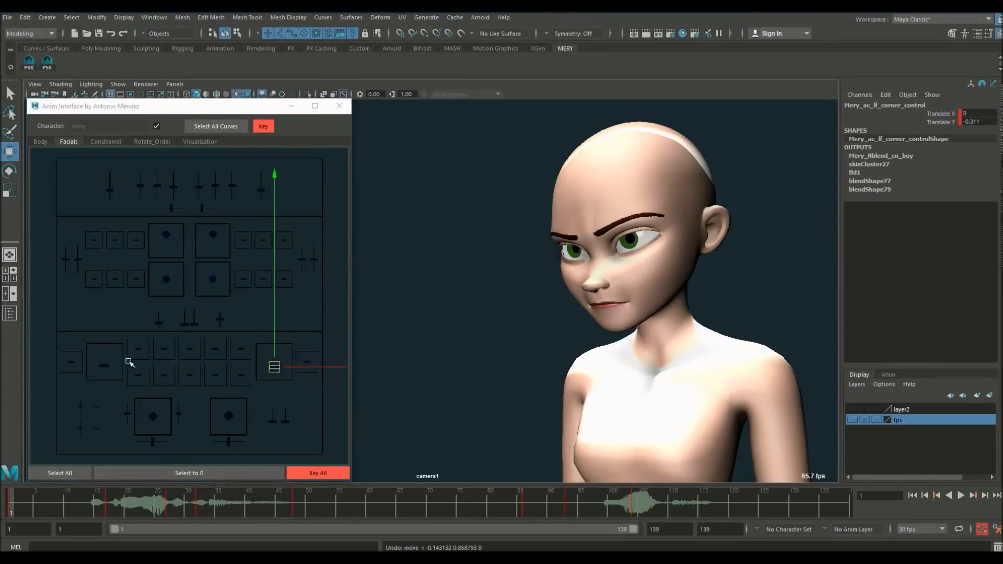
- Select the left mouth corner control and review the opening frames against the audio
{"action": "left_click", "coordinate": [292, 354]}
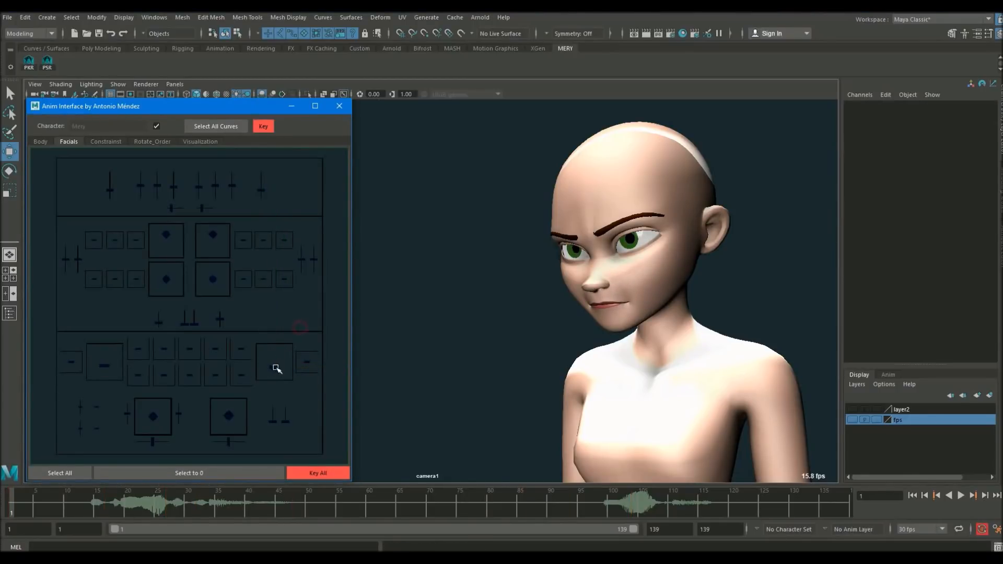
{"action": "left_click", "coordinate": [275, 367]}
{"action": "left_click", "coordinate": [64, 502]}
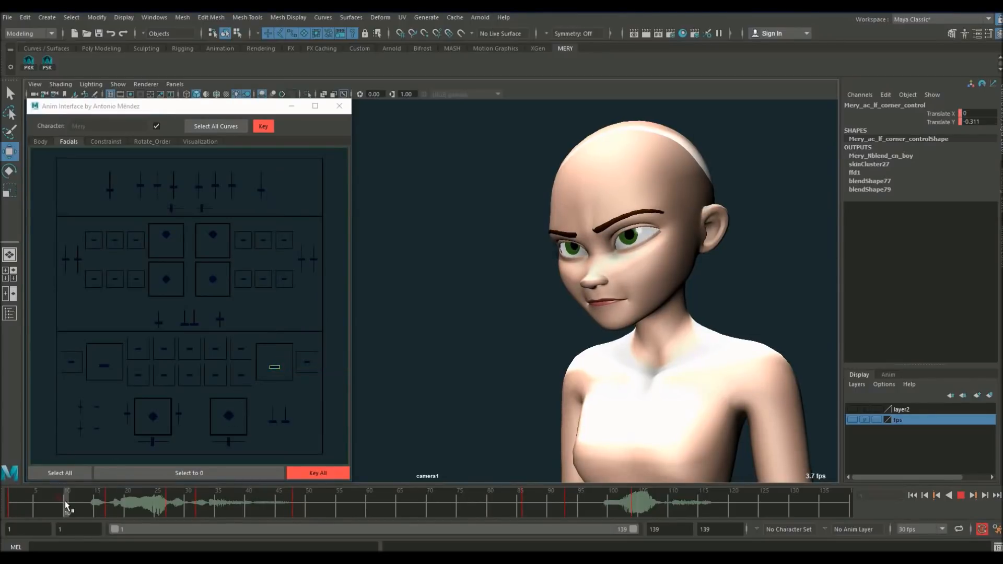
{"action": "left_click_drag", "start_coordinate": [98, 504], "coordinate": [60, 503]}
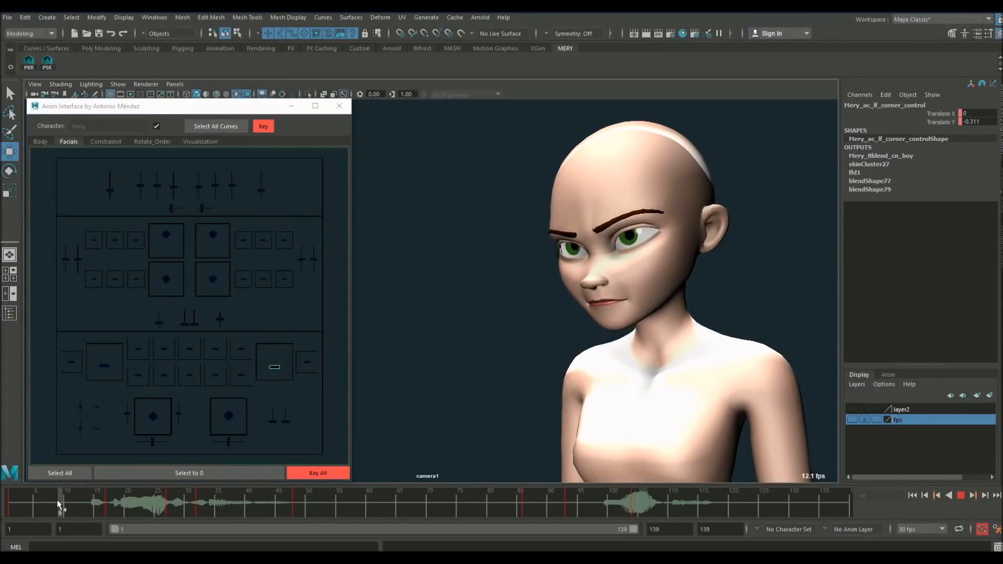
{"action": "left_click", "coordinate": [962, 495]}
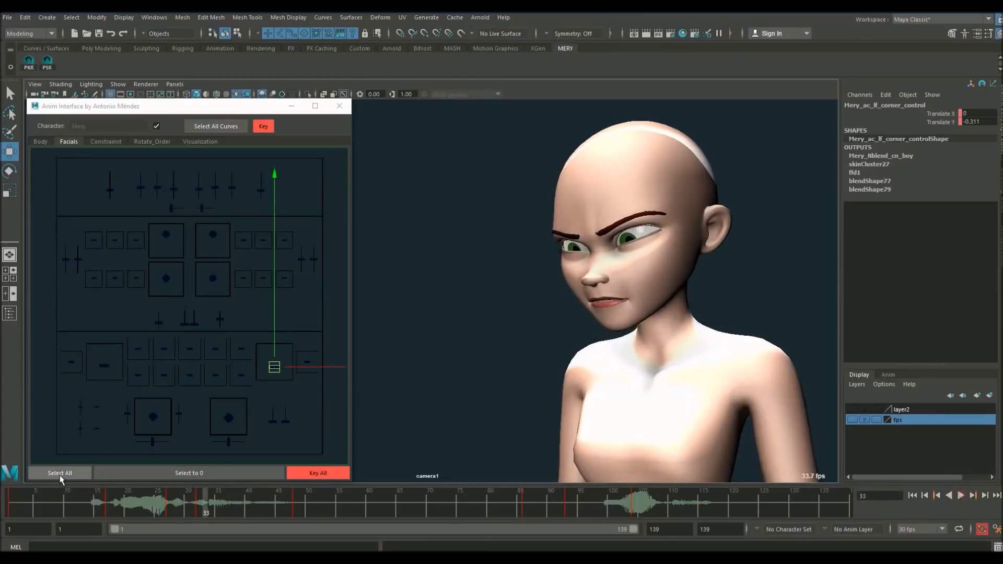
- Key both mouth corner controls in their current pose at frame 12
{"action": "left_click", "coordinate": [80, 506]}
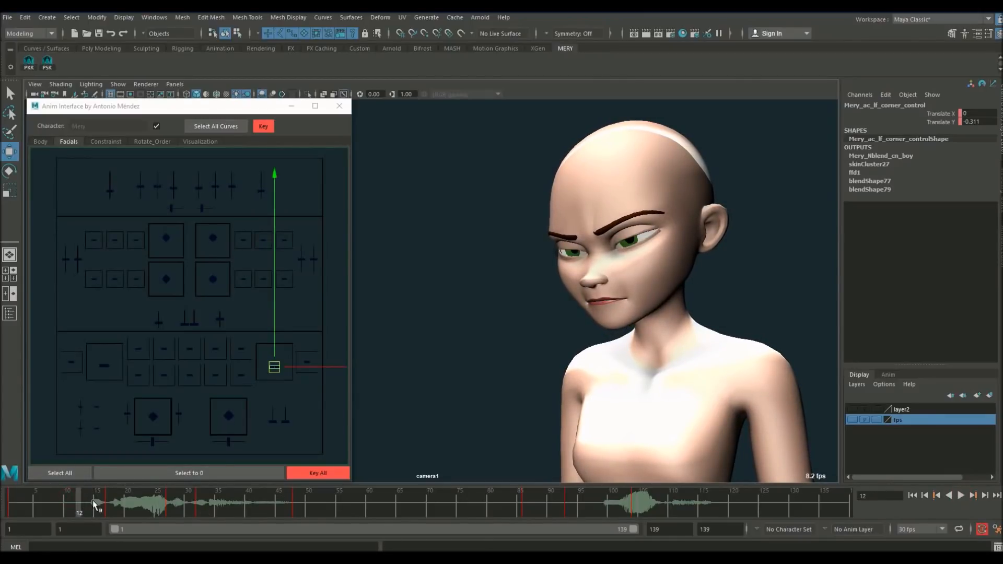
{"action": "left_click", "coordinate": [108, 365]}
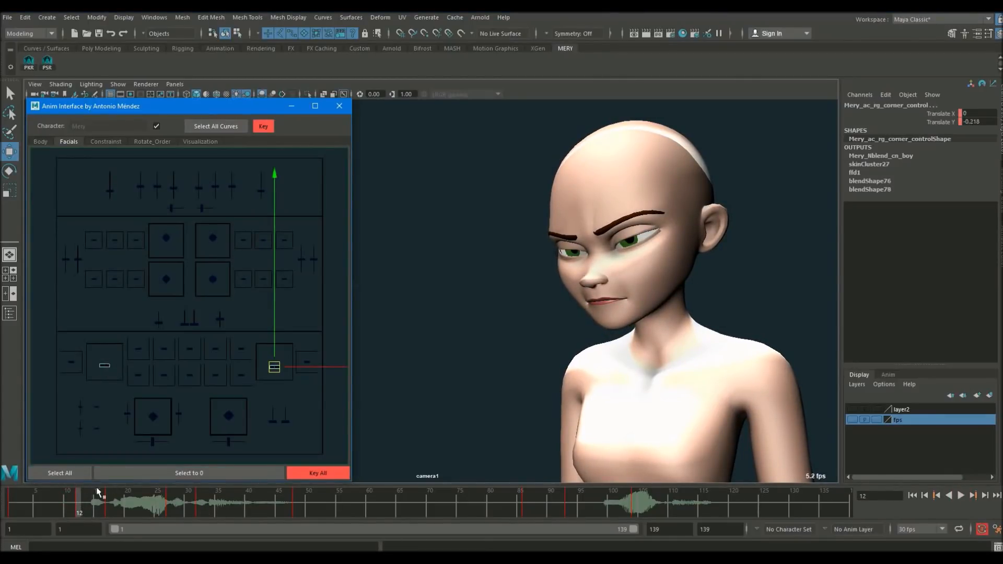
{"action": "key", "text": "alt+v"}
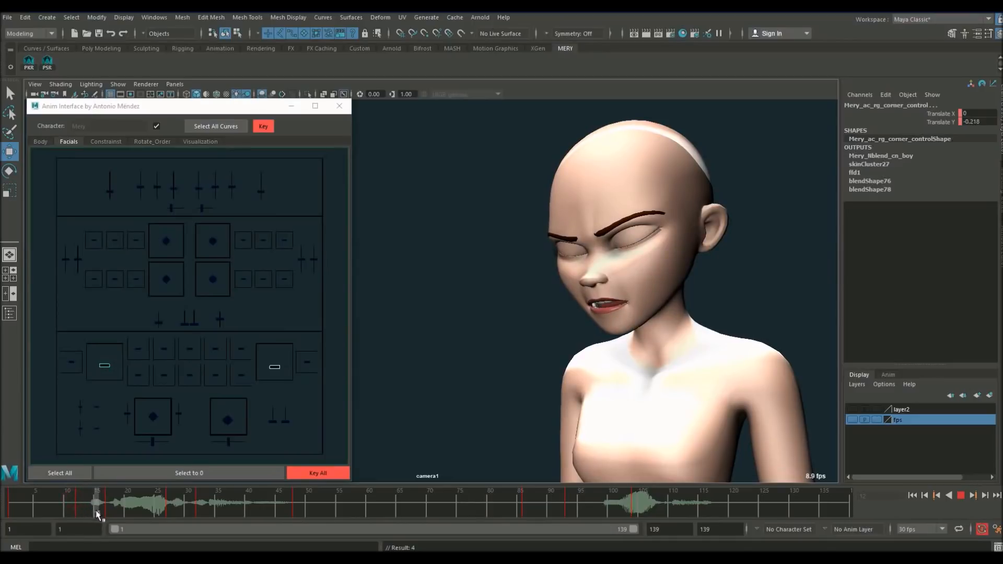
- Pull both mouth corner controls inward at frame 15 to narrow the mouth and key them
{"action": "left_click", "coordinate": [97, 509]}
{"action": "left_click", "coordinate": [105, 366]}
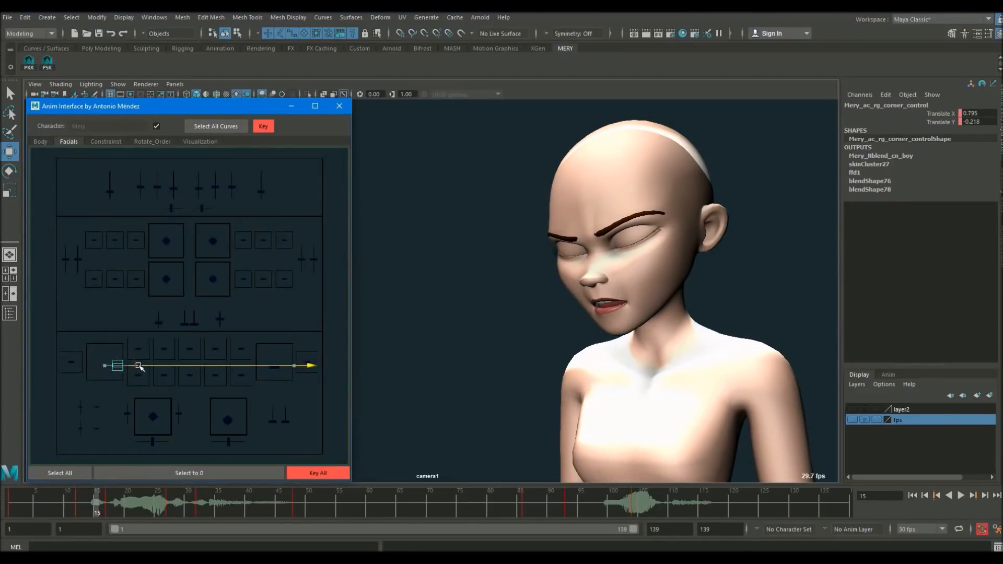
{"action": "left_click", "coordinate": [274, 366]}
{"action": "left_click_drag", "start_coordinate": [266, 367], "coordinate": [265, 368]}
{"action": "key", "text": "s"}
{"action": "left_click", "coordinate": [112, 365], "text": "shift"}
{"action": "key", "text": "s"}
- Adjust the left and right mouth corner controls inward at frame 17
{"action": "mouse_move", "coordinate": [105, 502]}
{"action": "left_mouse_down"}
{"action": "mouse_move", "coordinate": [80, 499]}
{"action": "mouse_move", "coordinate": [109, 503]}
{"action": "left_mouse_up"}
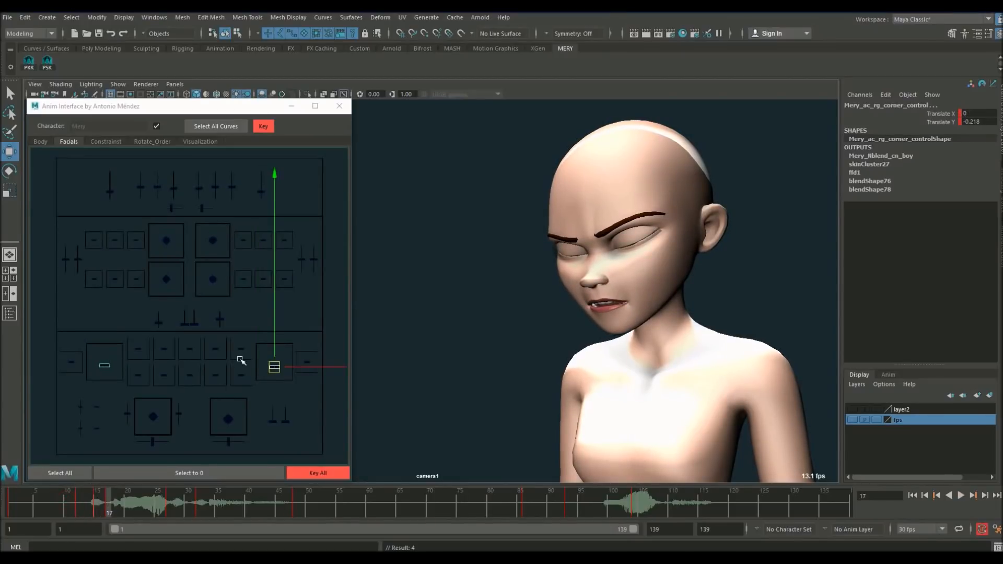
{"action": "left_click", "coordinate": [288, 343]}
{"action": "left_click", "coordinate": [276, 368]}
{"action": "left_click_drag", "start_coordinate": [295, 368], "coordinate": [282, 366]}
{"action": "left_click", "coordinate": [123, 373]}
{"action": "left_click", "coordinate": [104, 365]}
{"action": "left_click_drag", "start_coordinate": [124, 366], "coordinate": [133, 367]}
{"action": "left_click_drag", "start_coordinate": [133, 368], "coordinate": [131, 367]}
{"action": "left_click_drag", "start_coordinate": [152, 367], "coordinate": [150, 368]}
{"action": "left_click", "coordinate": [284, 345]}
{"action": "left_click", "coordinate": [262, 368]}
{"action": "left_click", "coordinate": [109, 365], "text": "shift"}
- Pull both mouth corner controls further inward and slightly down at frame 20 and key them
{"action": "left_click_drag", "start_coordinate": [78, 502], "coordinate": [128, 510]}
{"action": "left_click", "coordinate": [111, 358]}
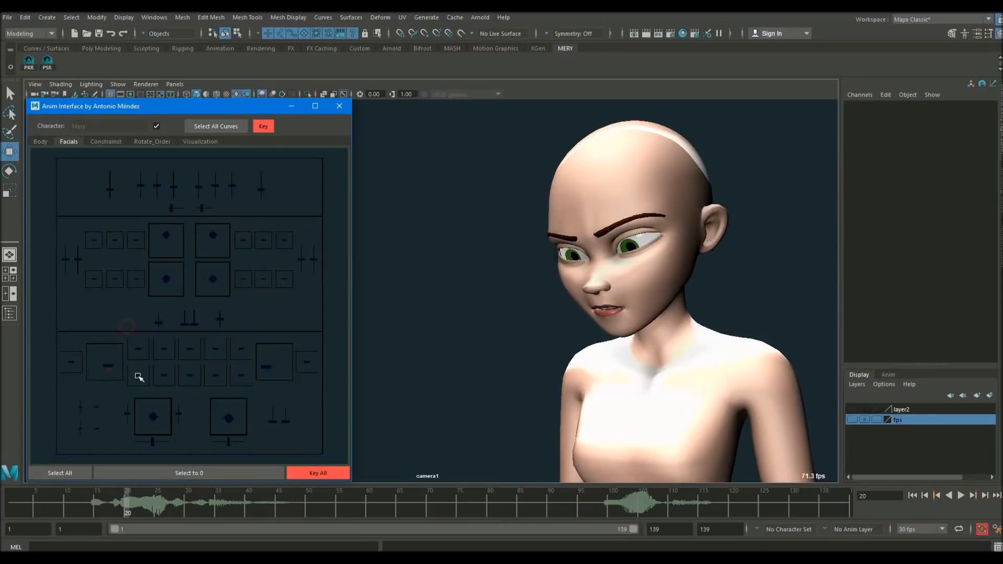
{"action": "left_click", "coordinate": [108, 366]}
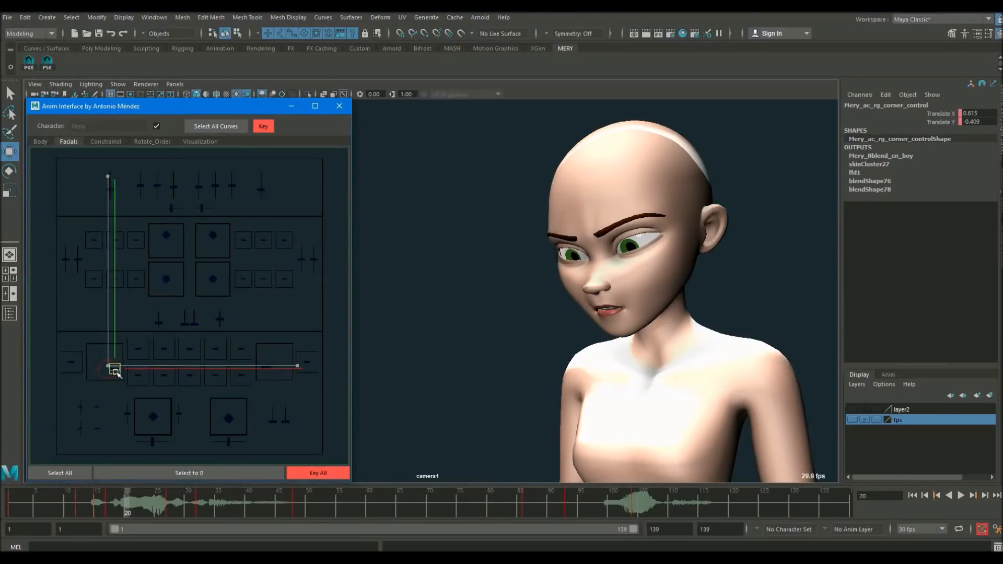
{"action": "left_click", "coordinate": [265, 368]}
{"action": "left_click_drag", "start_coordinate": [267, 368], "coordinate": [258, 369]}
{"action": "left_click", "coordinate": [119, 369], "text": "shift"}
{"action": "key", "text": "s"}
- Widen the mouth at frame 24, moving the right corner to Translate X -0.262 and the left corner to -0.211
{"action": "left_click_drag", "start_coordinate": [59, 509], "coordinate": [152, 503]}
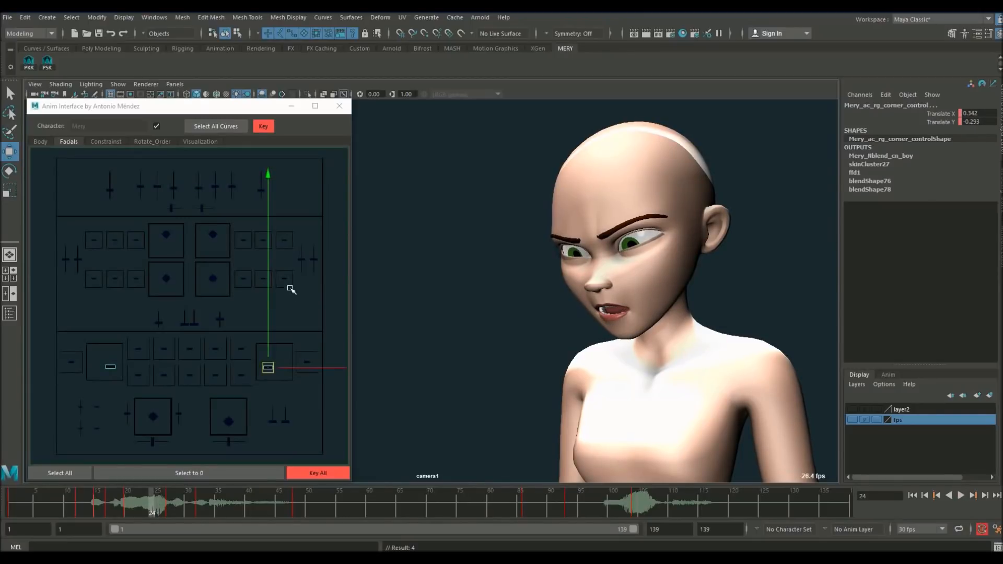
{"action": "left_click", "coordinate": [271, 366]}
{"action": "left_click_drag", "start_coordinate": [299, 372], "coordinate": [309, 372]}
{"action": "left_click", "coordinate": [106, 367]}
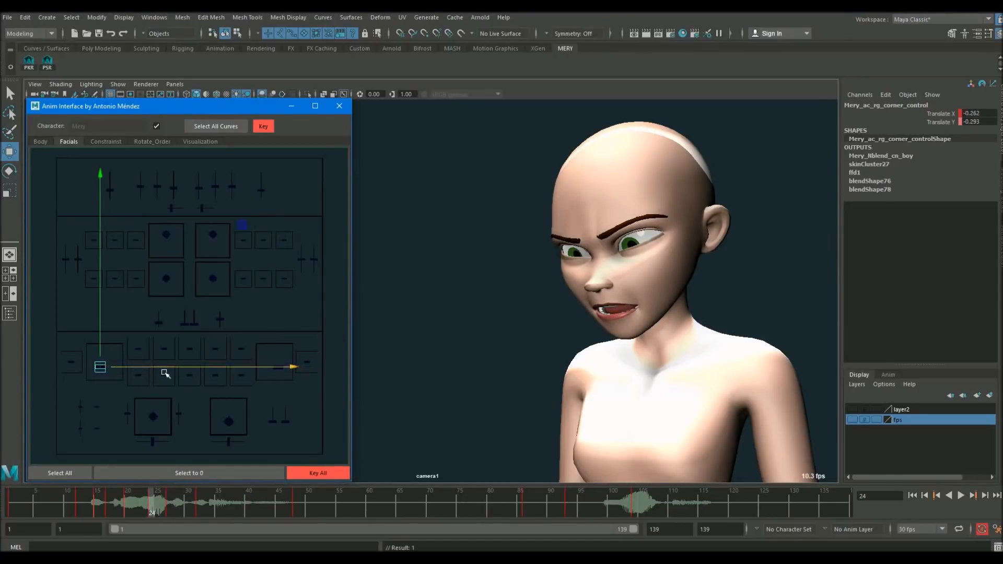
{"action": "left_click", "coordinate": [282, 362]}
{"action": "left_click", "coordinate": [281, 369]}
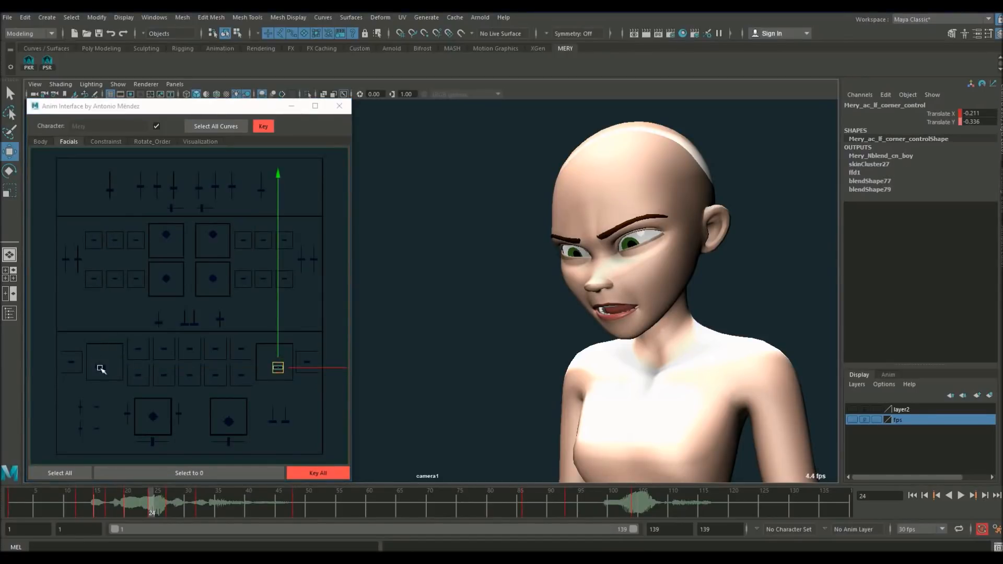
- Narrow the mouth at frame 32, moving the right corner to Translate X 0.445 and the left corner to about 0.254
{"action": "mouse_move", "coordinate": [165, 510]}
{"action": "left_mouse_down"}
{"action": "mouse_move", "coordinate": [175, 510]}
{"action": "mouse_move", "coordinate": [148, 509]}
{"action": "mouse_move", "coordinate": [170, 505]}
{"action": "left_mouse_up"}
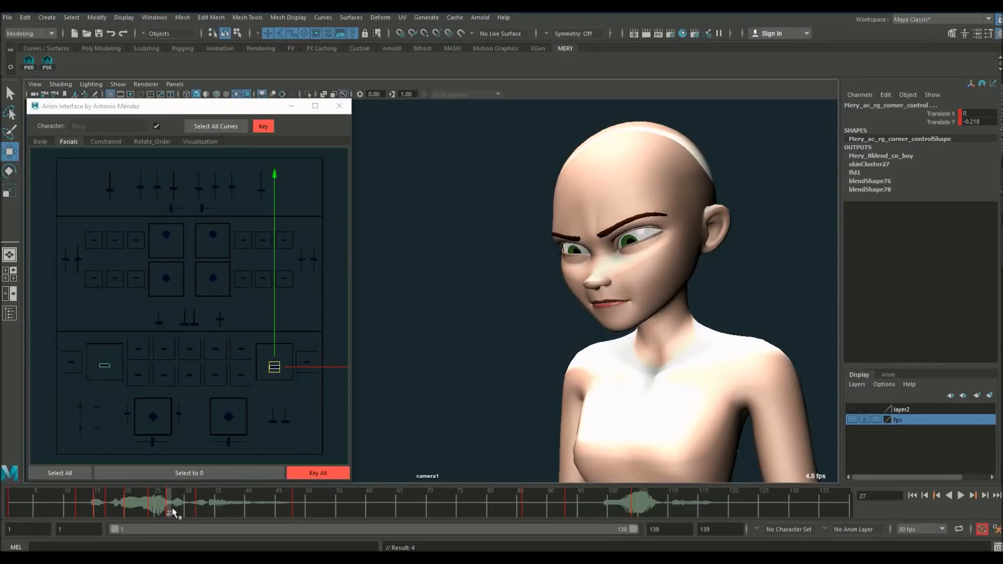
{"action": "left_click_drag", "start_coordinate": [158, 503], "coordinate": [200, 511]}
{"action": "left_click", "coordinate": [105, 365]}
{"action": "left_click_drag", "start_coordinate": [132, 366], "coordinate": [139, 366]}
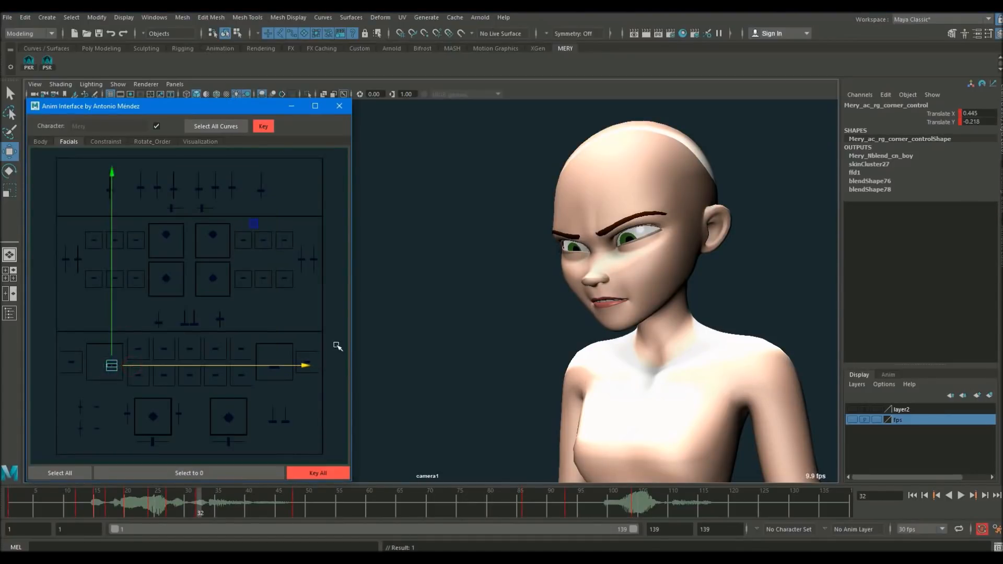
{"action": "left_click", "coordinate": [274, 367]}
{"action": "left_click_drag", "start_coordinate": [307, 369], "coordinate": [301, 368]}
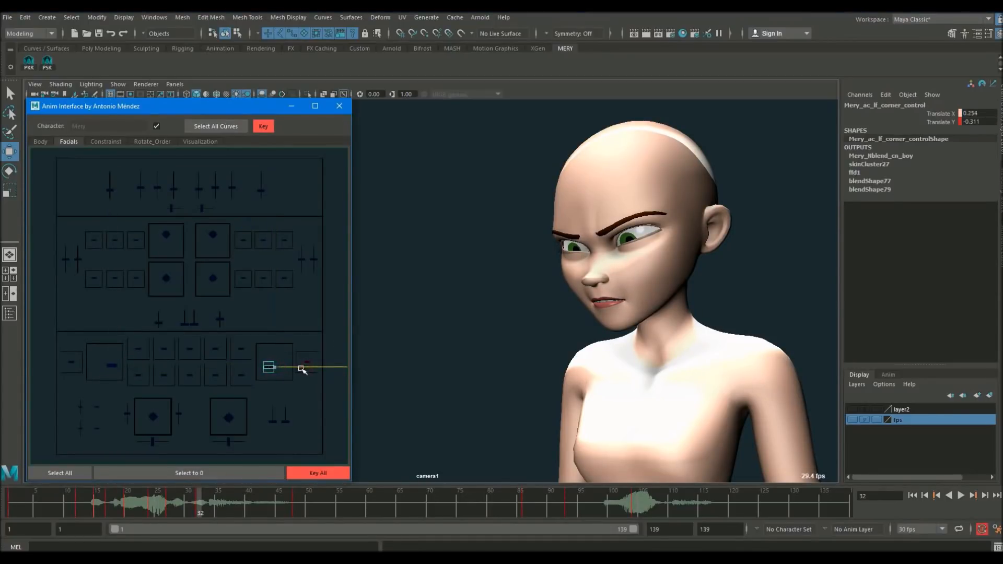
{"action": "left_click", "coordinate": [115, 366]}
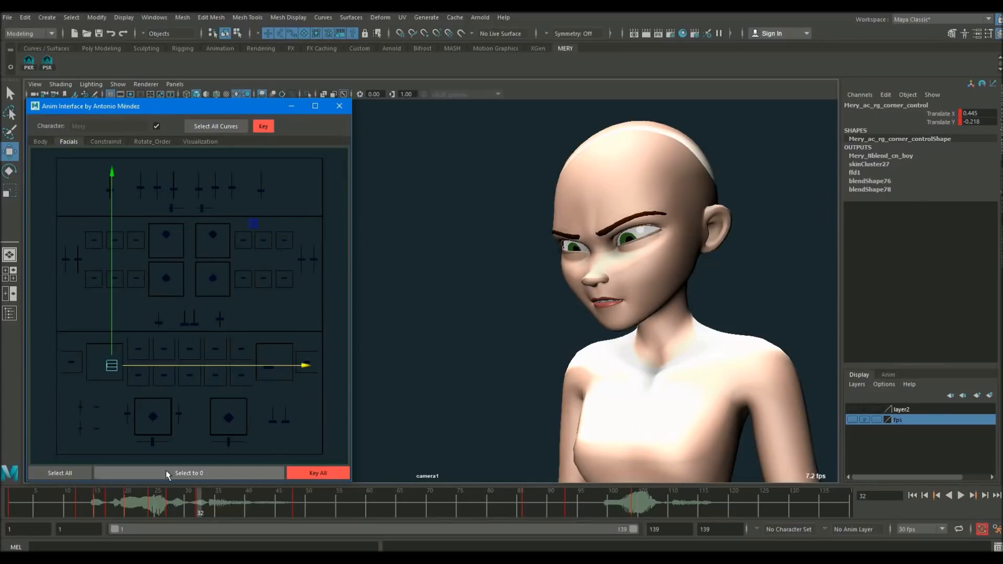
{"action": "left_click_drag", "start_coordinate": [161, 500], "coordinate": [200, 510]}
{"action": "left_click_drag", "start_coordinate": [115, 329], "coordinate": [115, 329]}
- Open the jaw control to Translate Y -0.173 at frame 32 and key it
{"action": "left_click", "coordinate": [234, 420]}
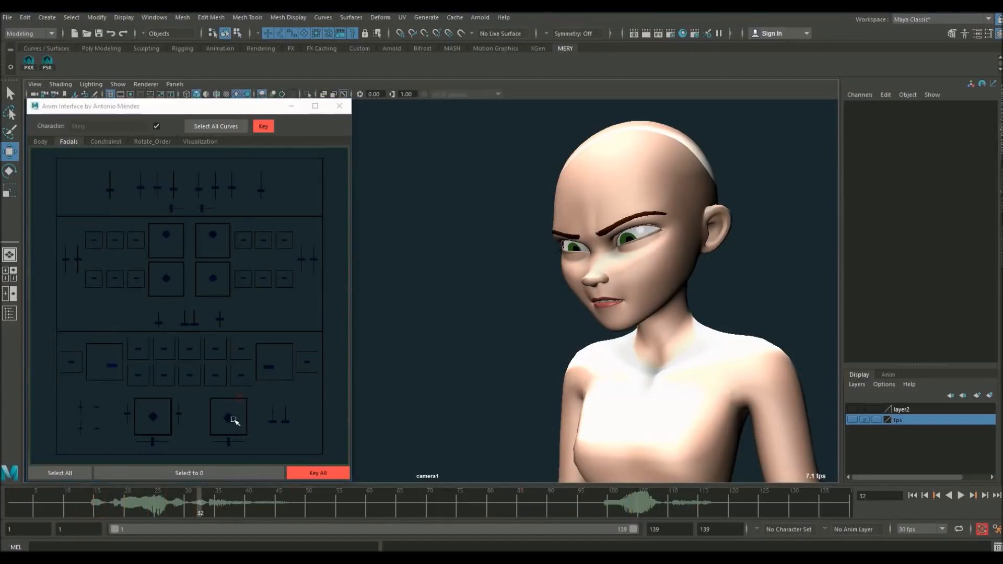
{"action": "left_click", "coordinate": [233, 420]}
{"action": "left_click_drag", "start_coordinate": [227, 379], "coordinate": [227, 382]}
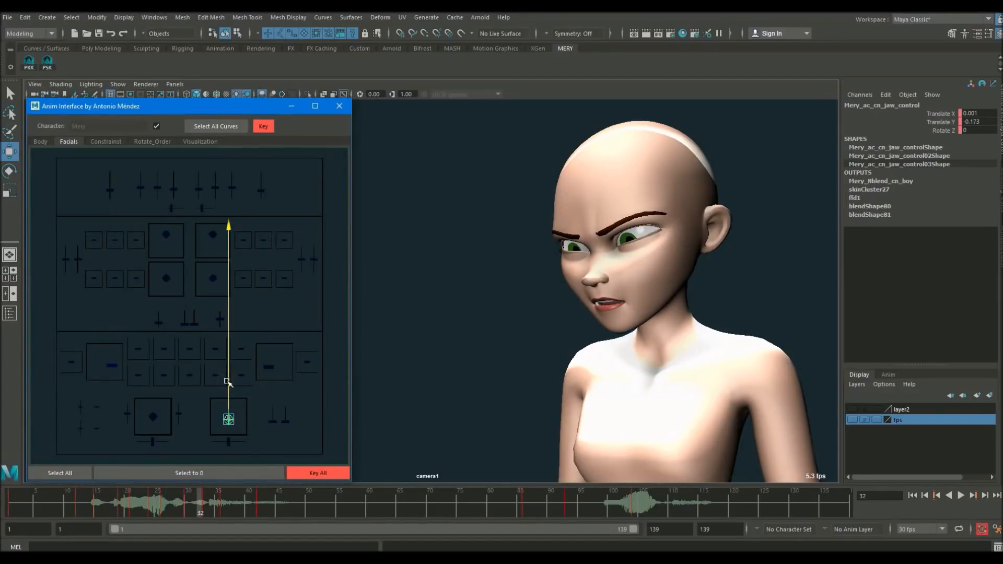
{"action": "key", "text": "s"}
- Refine the mouth corners at frame 32, setting the left to Translate X 0.604 and the right to Translate Y -0.313
{"action": "left_click", "coordinate": [267, 389]}
{"action": "left_click", "coordinate": [268, 367]}
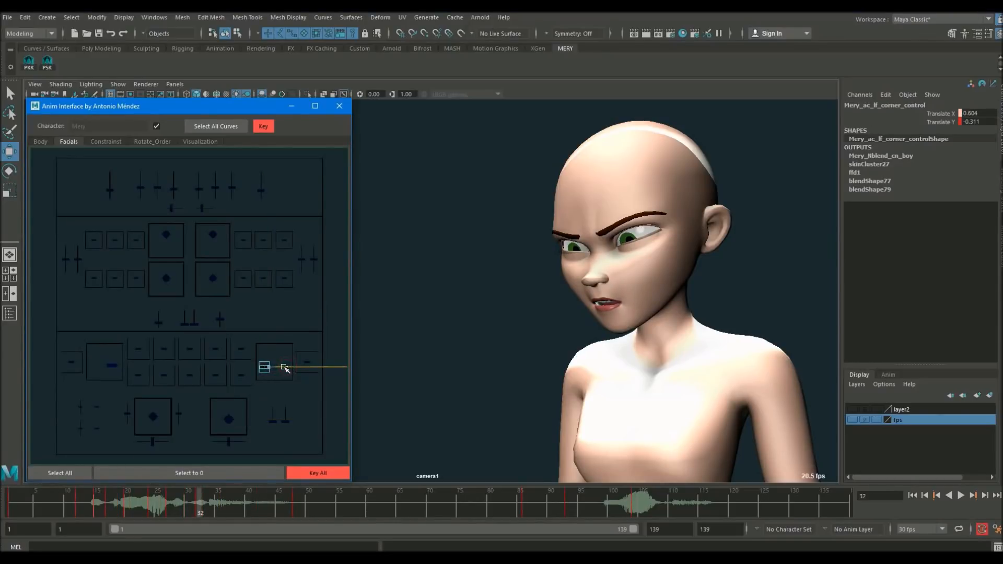
{"action": "left_click_drag", "start_coordinate": [284, 366], "coordinate": [284, 366]}
{"action": "left_click", "coordinate": [117, 364]}
{"action": "left_click_drag", "start_coordinate": [112, 348], "coordinate": [112, 349]}
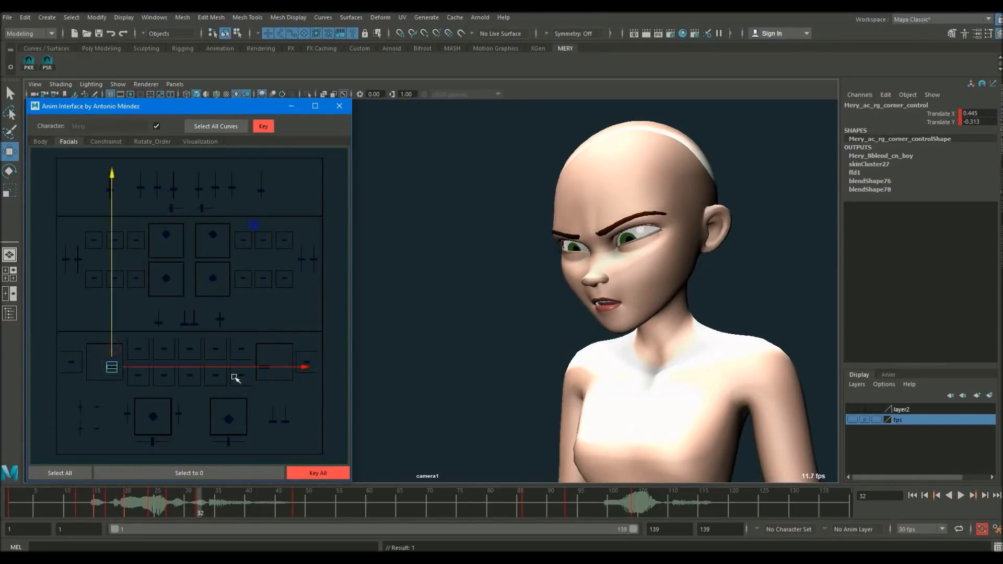
{"action": "left_click", "coordinate": [263, 368]}
{"action": "left_click", "coordinate": [110, 365]}
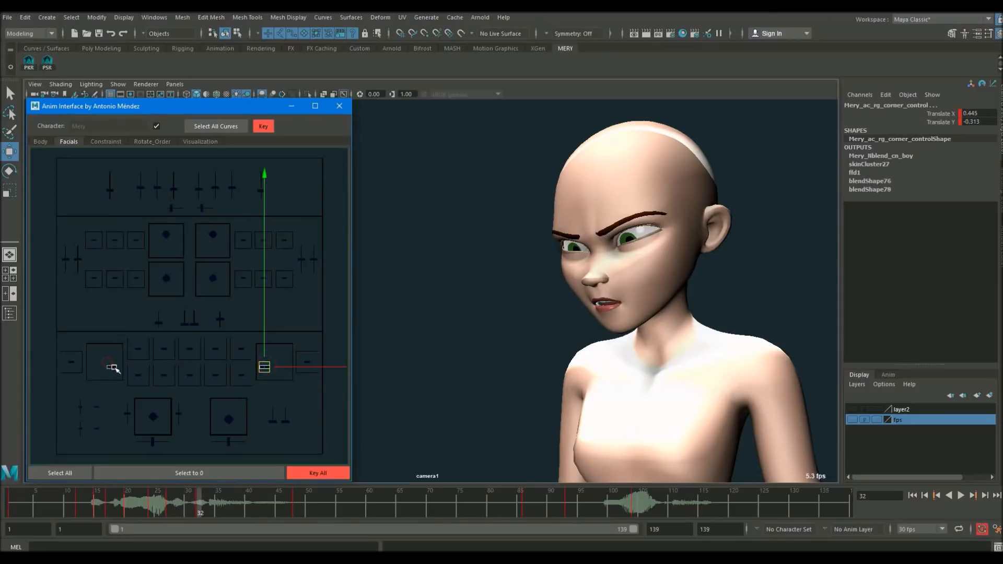
- Key the jaw and both mouth corners at frame 32, and delete their keys at frame 33
{"action": "left_click", "coordinate": [230, 421]}
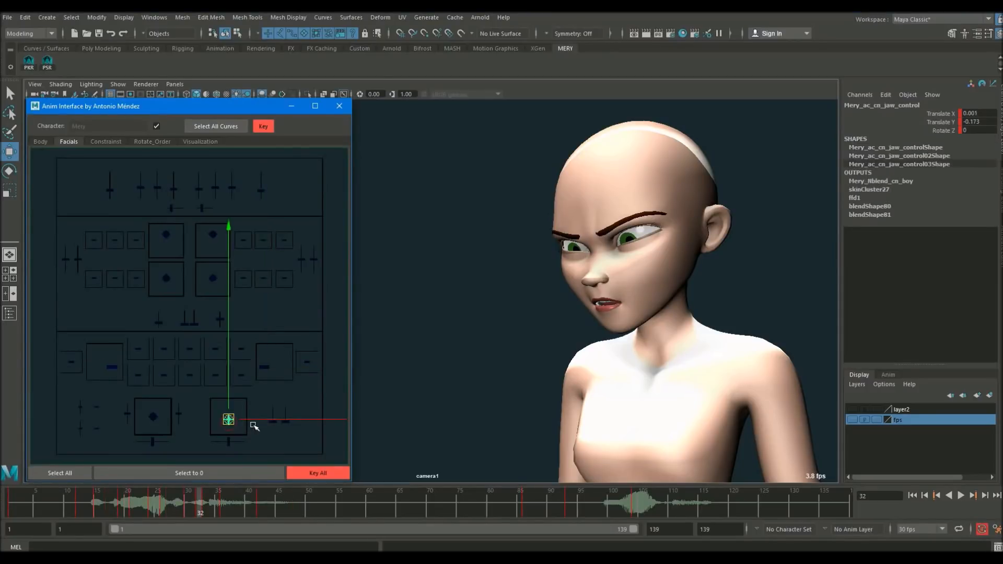
{"action": "left_click", "coordinate": [111, 367]}
{"action": "left_click", "coordinate": [265, 368]}
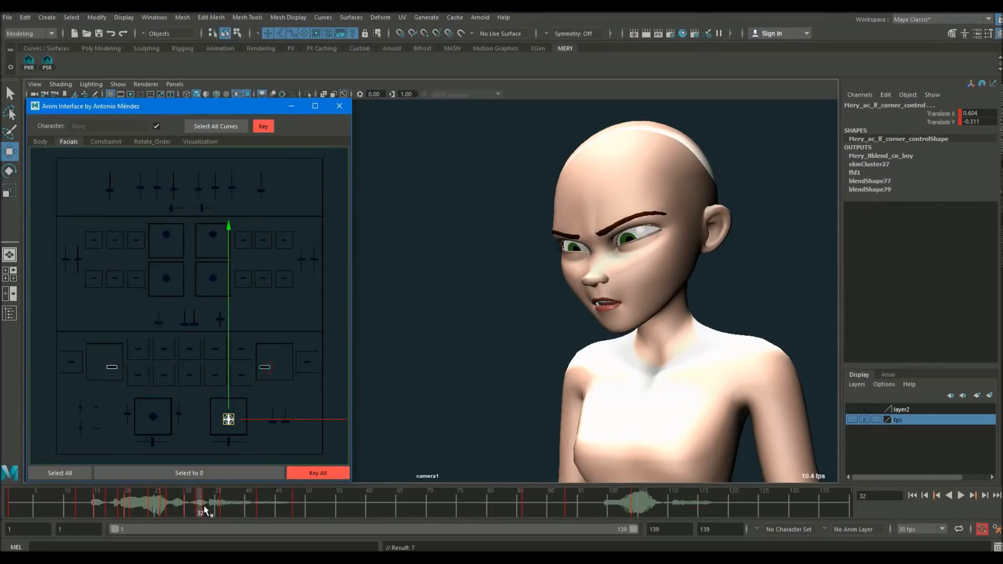
{"action": "left_click_drag", "start_coordinate": [204, 505], "coordinate": [204, 505]}
{"action": "right_click", "coordinate": [204, 504]}
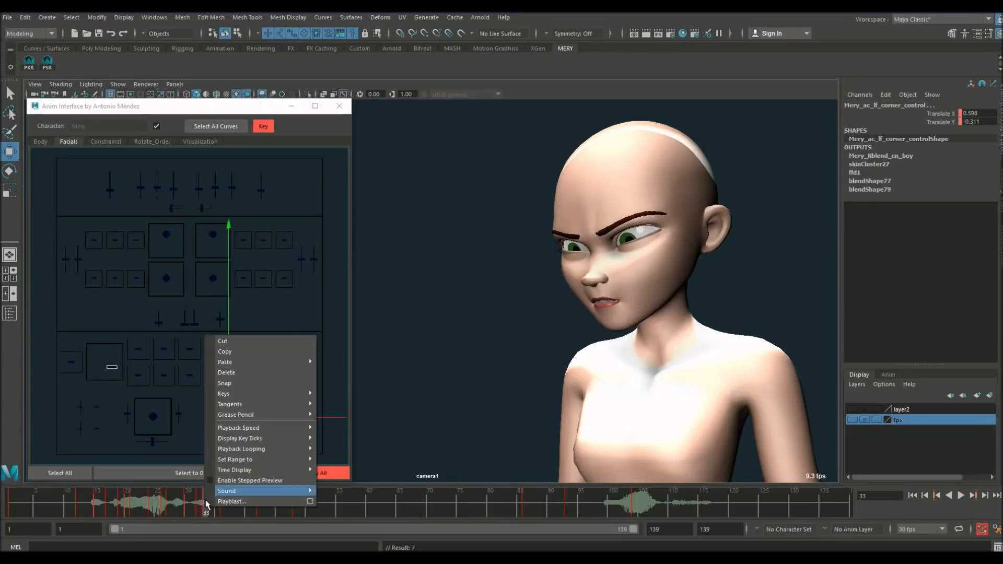
{"action": "left_click", "coordinate": [240, 373]}
{"action": "key", "text": "alt+v"}
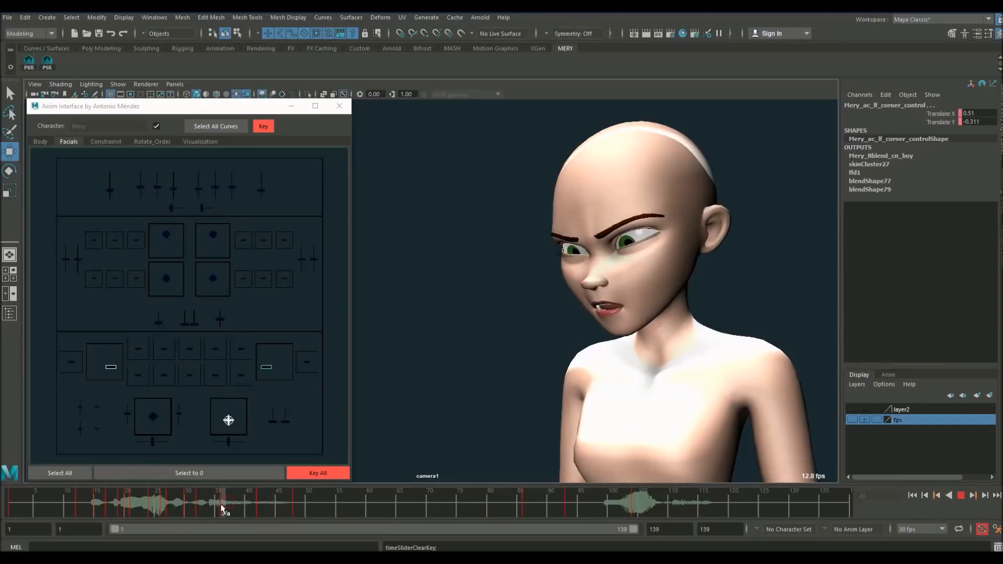
- Pull both mouth corners further inward at frame 36, with the right corner at Translate X 0.535
{"action": "left_click", "coordinate": [284, 370]}
{"action": "left_click", "coordinate": [268, 366]}
{"action": "left_click_drag", "start_coordinate": [287, 367], "coordinate": [286, 367]}
{"action": "left_click", "coordinate": [110, 367]}
{"action": "key", "text": "alt+v"}
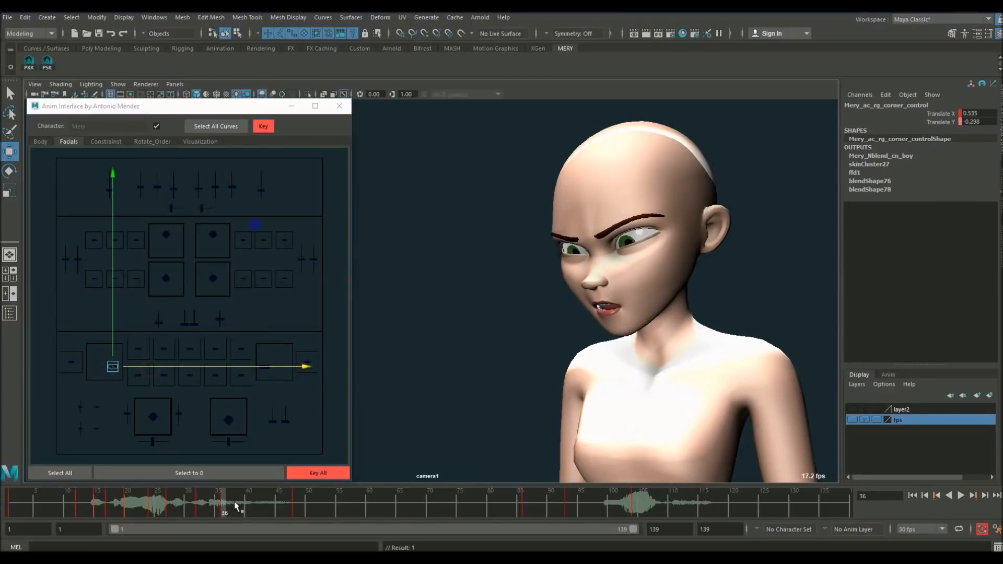
- Raise both mouth corners at frame 48, bringing the right corner to Translate Y -0.095
{"action": "left_click", "coordinate": [299, 504]}
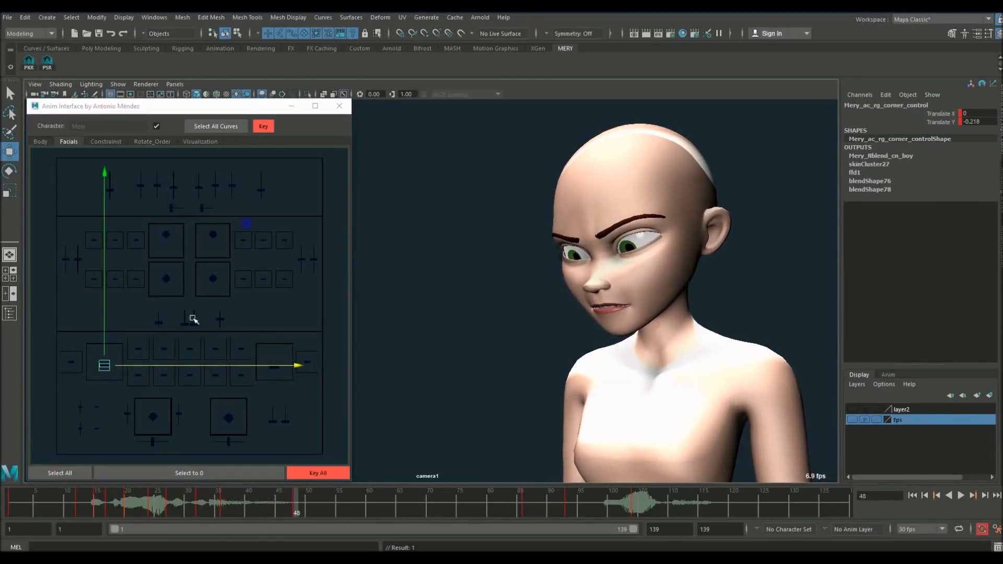
{"action": "left_click", "coordinate": [275, 366]}
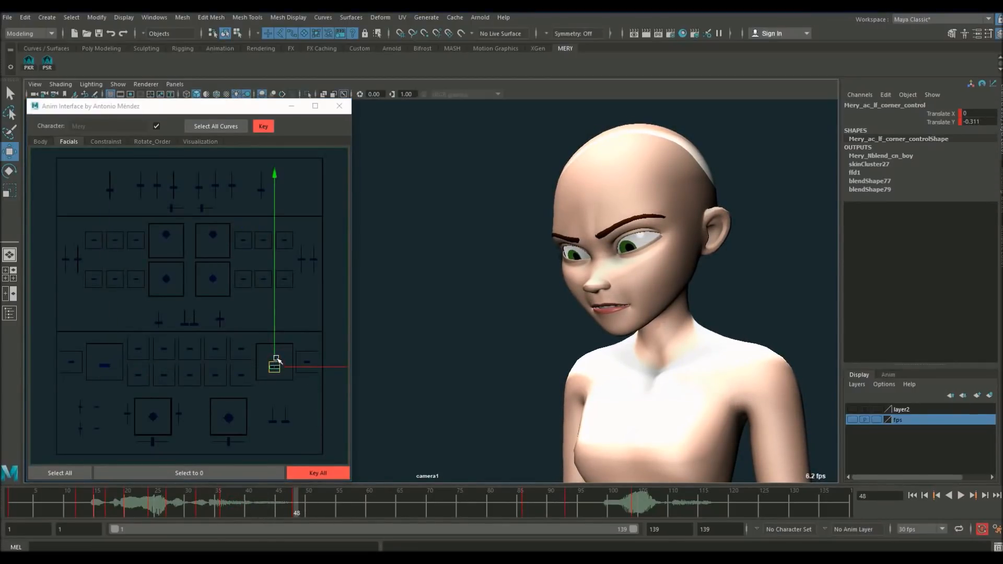
{"action": "left_click_drag", "start_coordinate": [278, 361], "coordinate": [277, 357]}
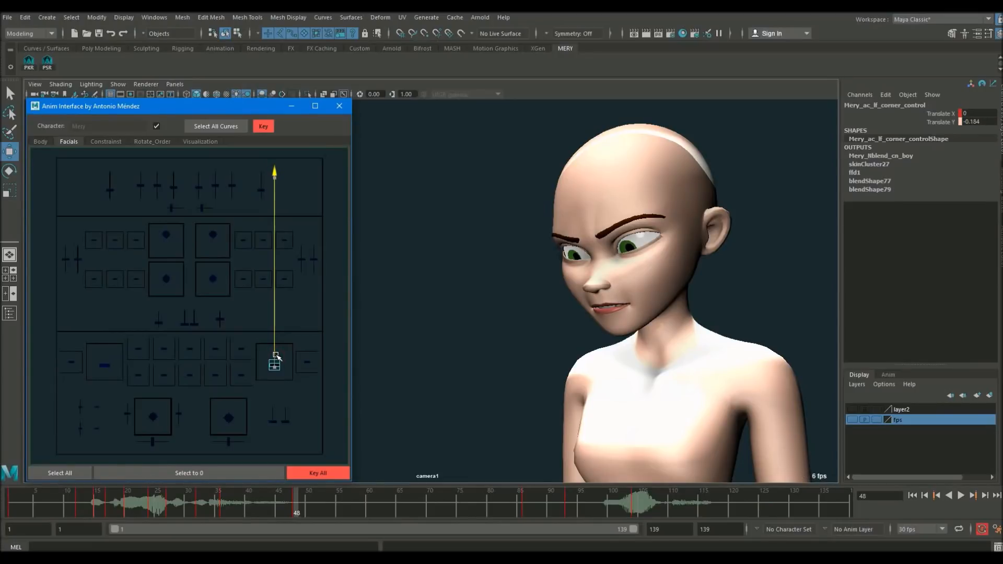
{"action": "left_click", "coordinate": [102, 364]}
{"action": "left_click_drag", "start_coordinate": [104, 345], "coordinate": [103, 343]}
- Pull both mouth corners slightly outward at frame 48, with the right corner at Translate X -0.123
{"action": "left_click", "coordinate": [277, 360]}
{"action": "left_click", "coordinate": [275, 363]}
{"action": "left_click_drag", "start_coordinate": [296, 365], "coordinate": [300, 366]}
{"action": "left_click", "coordinate": [108, 363]}
{"action": "left_click_drag", "start_coordinate": [145, 361], "coordinate": [143, 361]}
- Key the left and right mouth corners together at frame 48
{"action": "left_click", "coordinate": [280, 363]}
{"action": "left_click", "coordinate": [276, 364]}
{"action": "left_click", "coordinate": [103, 365], "text": "shift"}
{"action": "key", "text": "s"}
- Lower both mouth corners together at frame 74, bringing the right corner to Translate Y -0.442, and key them
{"action": "key", "text": "alt+v"}
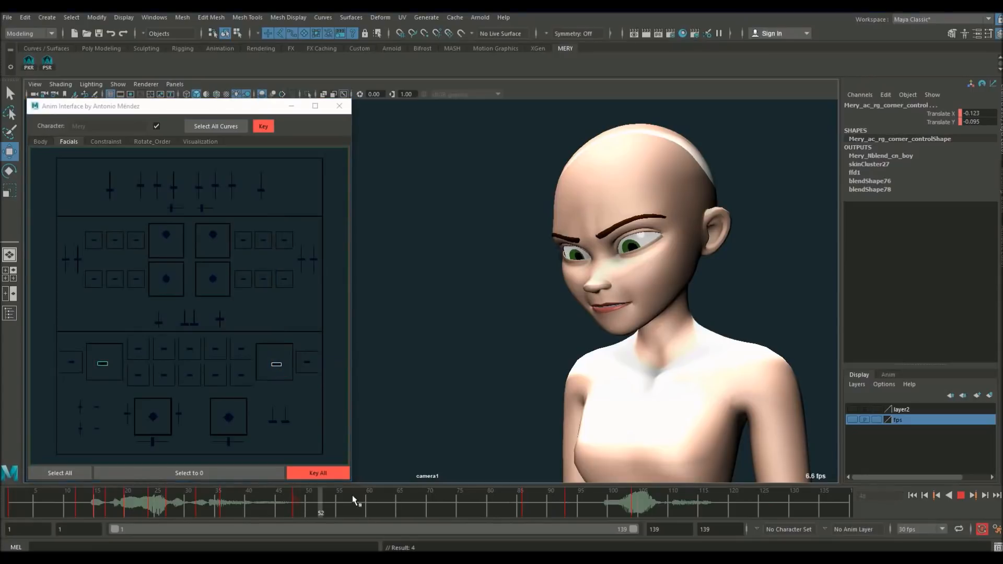
{"action": "key", "text": "alt+v"}
{"action": "left_click_drag", "start_coordinate": [274, 327], "coordinate": [277, 332]}
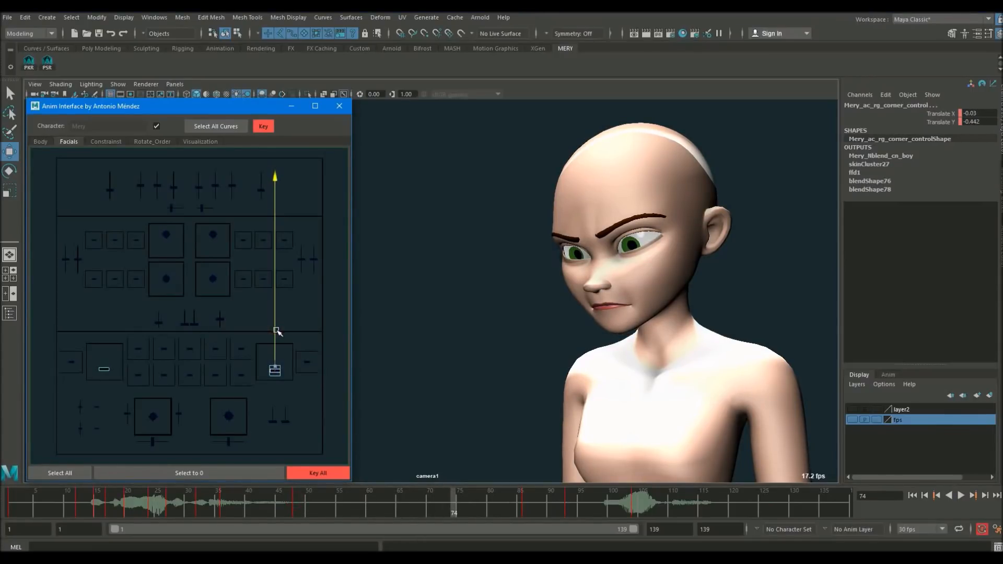
{"action": "left_click", "coordinate": [456, 503]}
{"action": "key", "text": "s"}
- Deselect the controls and play the shot from frame 1 to review the mouth animation, then return to the start
{"action": "key", "text": "alt+shift+v"}
{"action": "left_click", "coordinate": [501, 183]}
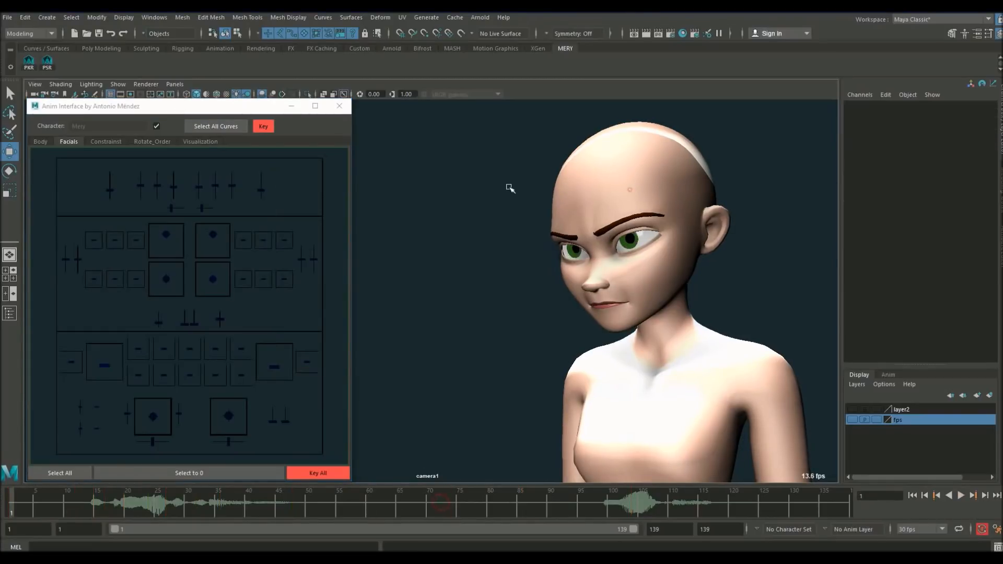
{"action": "left_click", "coordinate": [960, 495]}
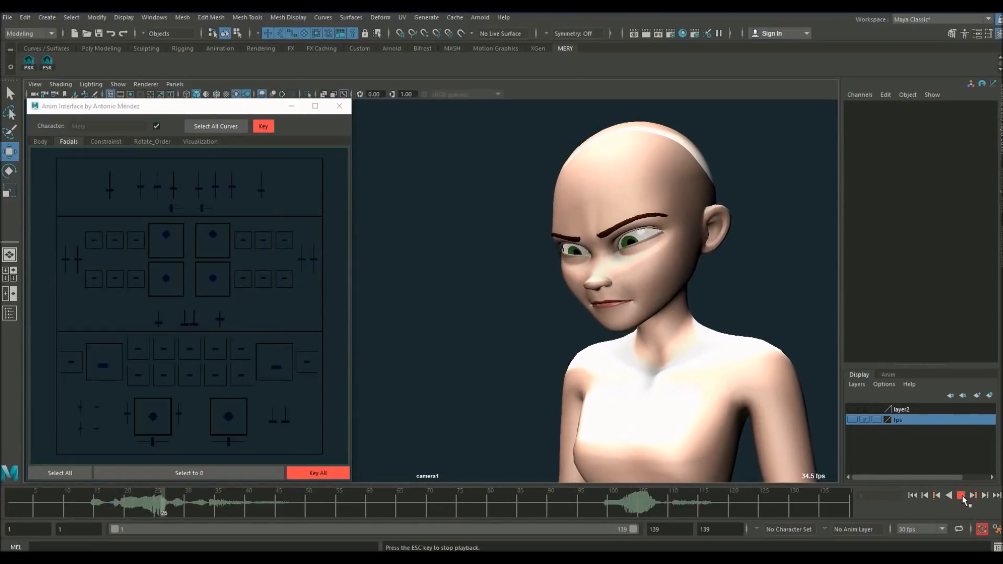
{"action": "left_click", "coordinate": [961, 495]}
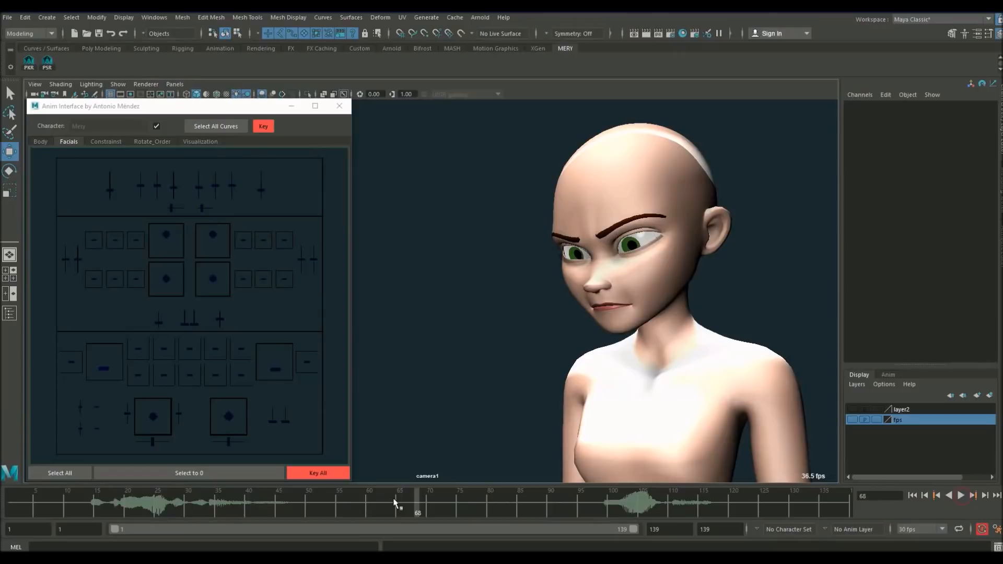
{"action": "key", "text": "alt+shift+v"}
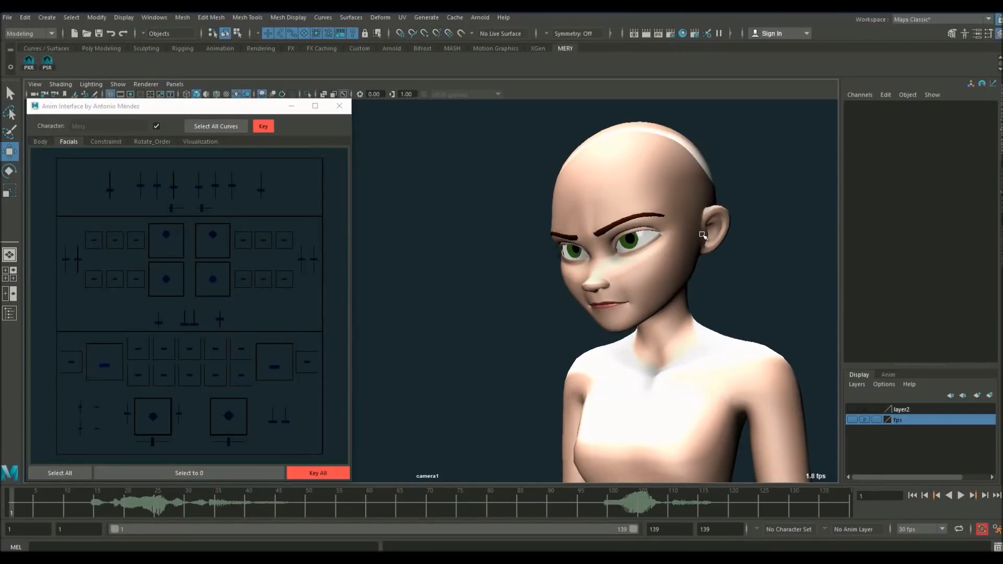